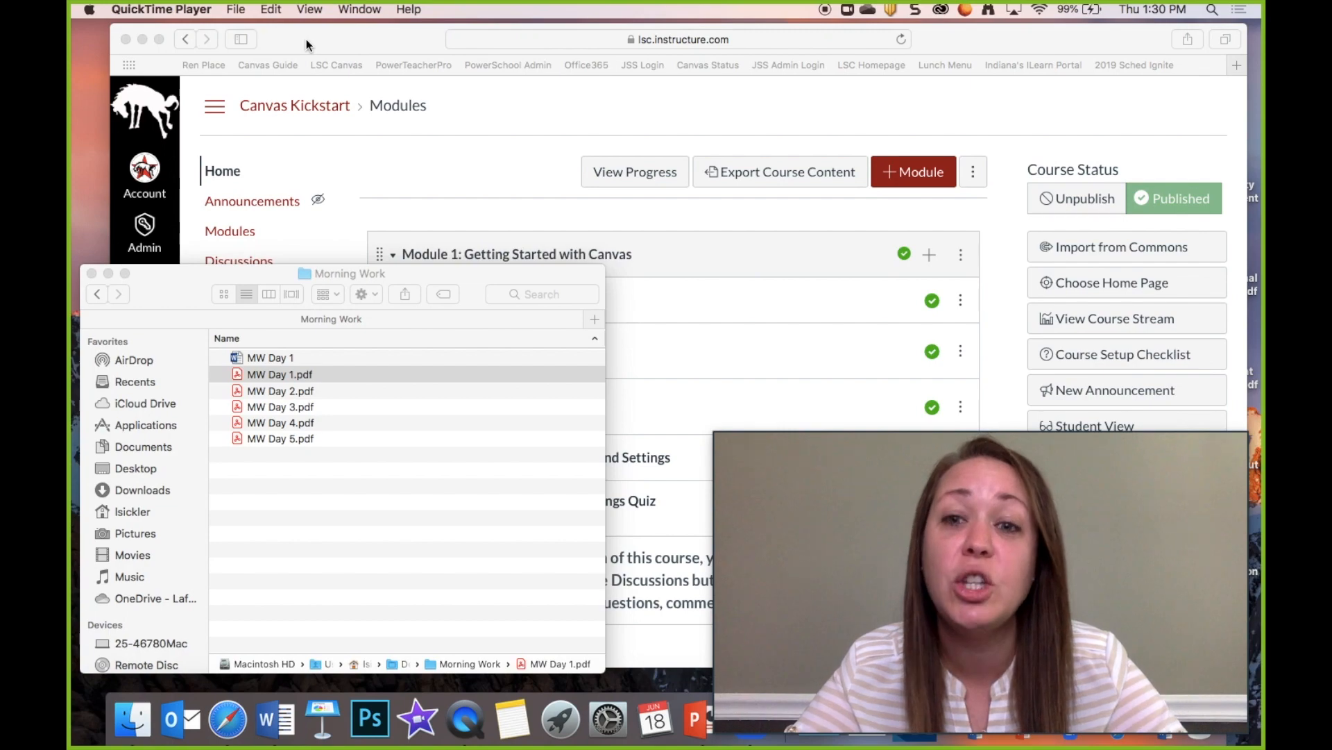
Step: Preview the MW Day 1.pdf worksheet in the Morning Work folder and close the preview
left_click(174, 272)
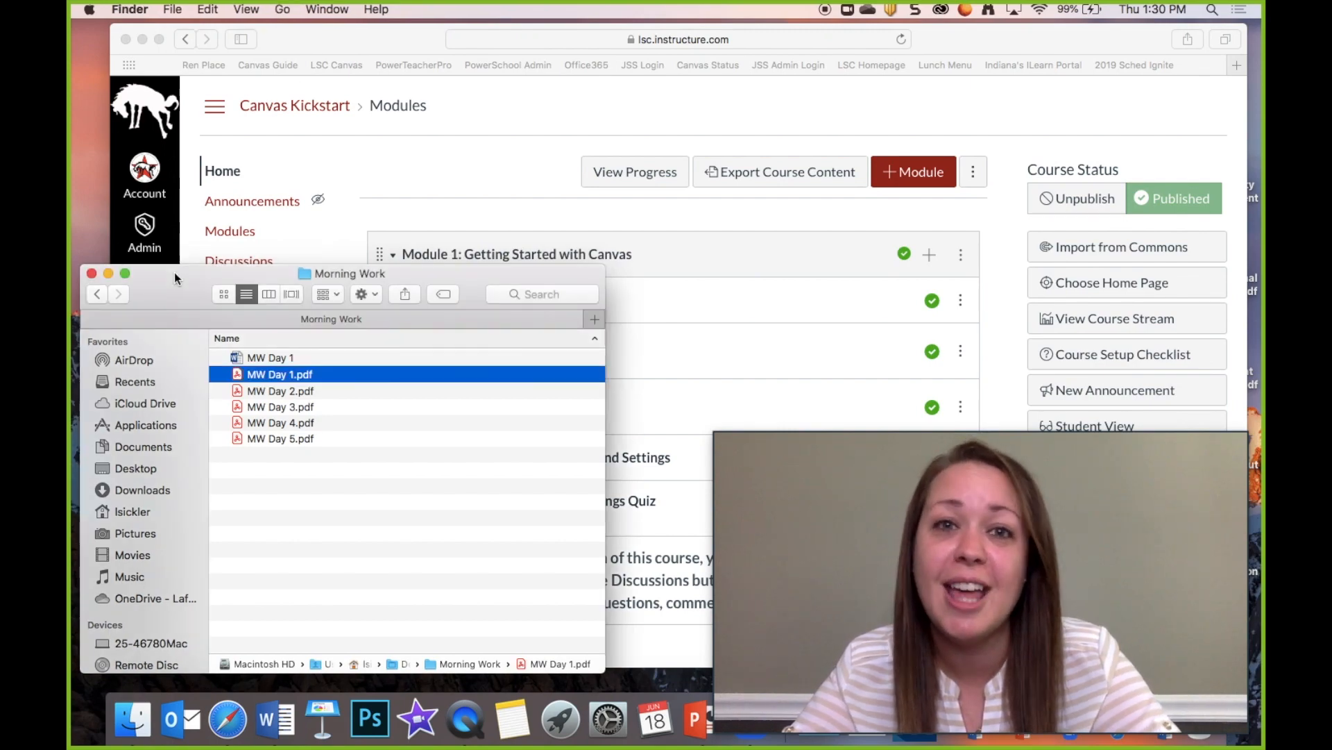
key("space")
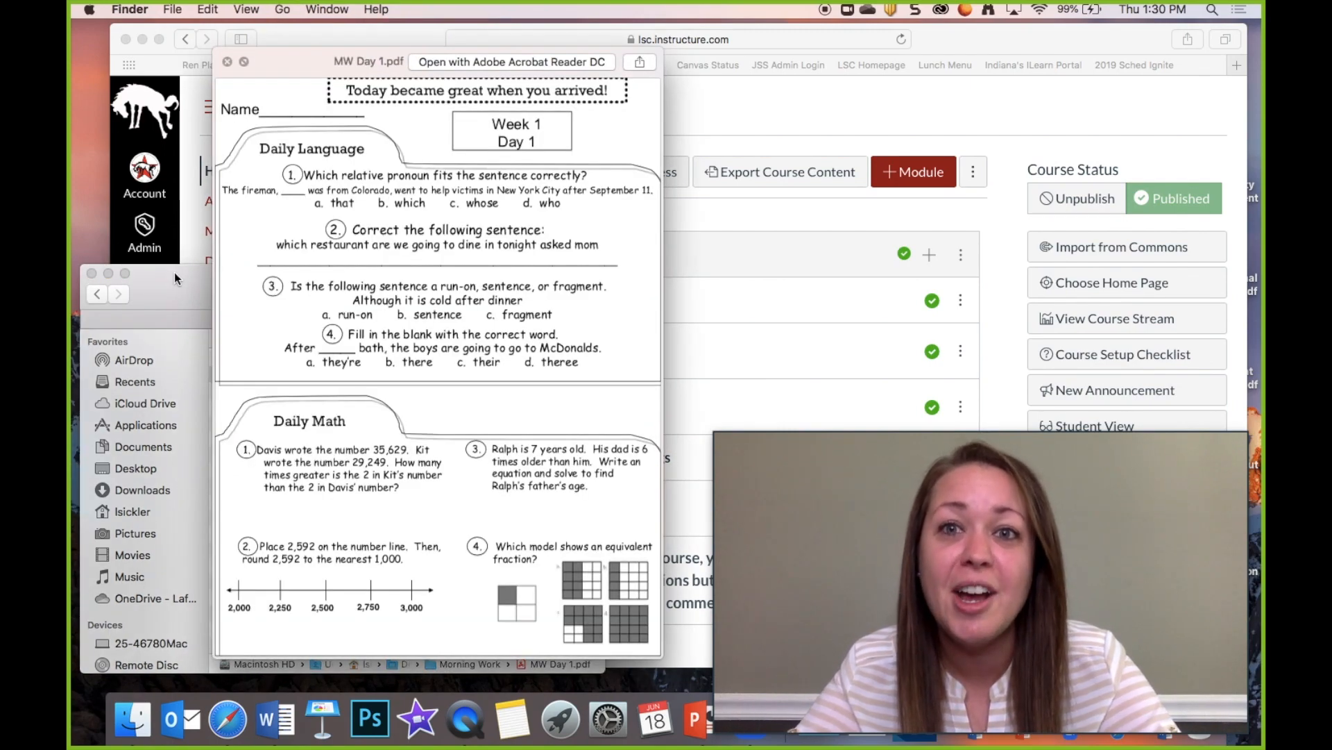
key("space")
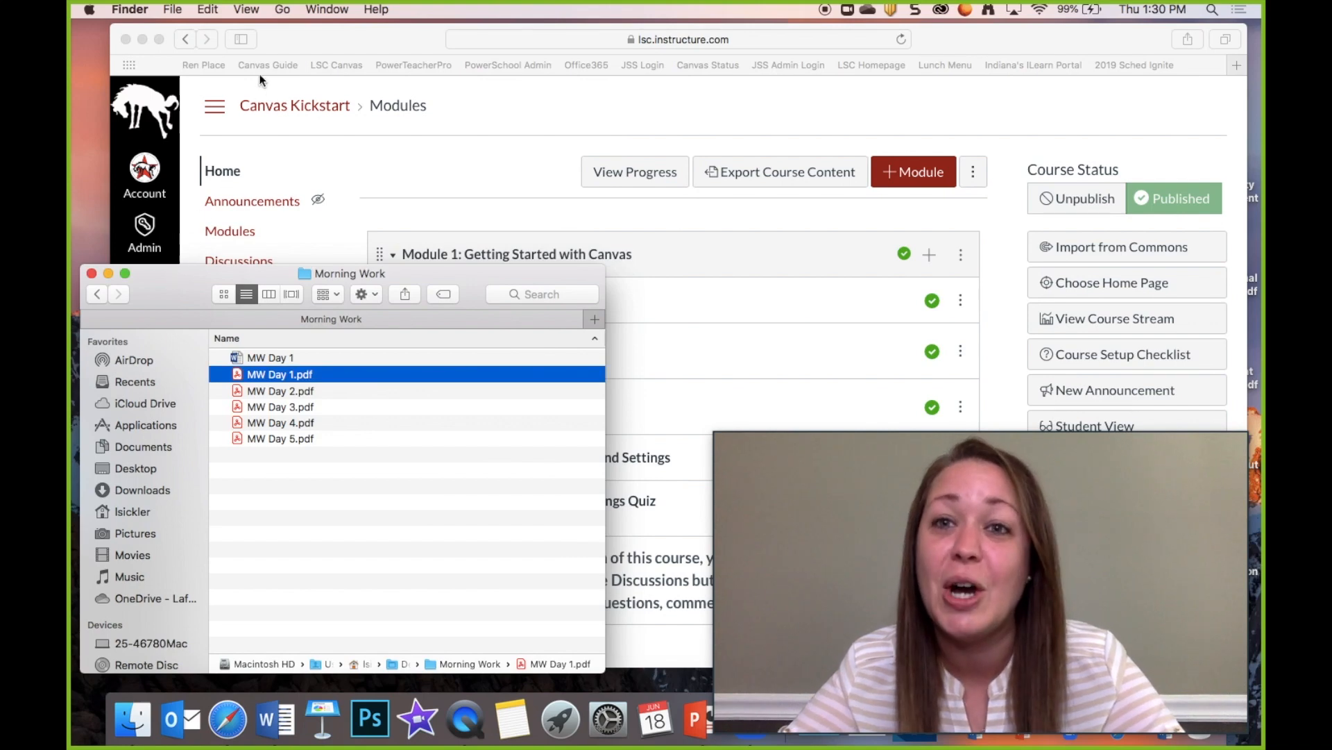
Step: Switch to Safari in full screen and start a new assignment named "Morning Work #1" in the Canvas Kickstart course
left_click(302, 47)
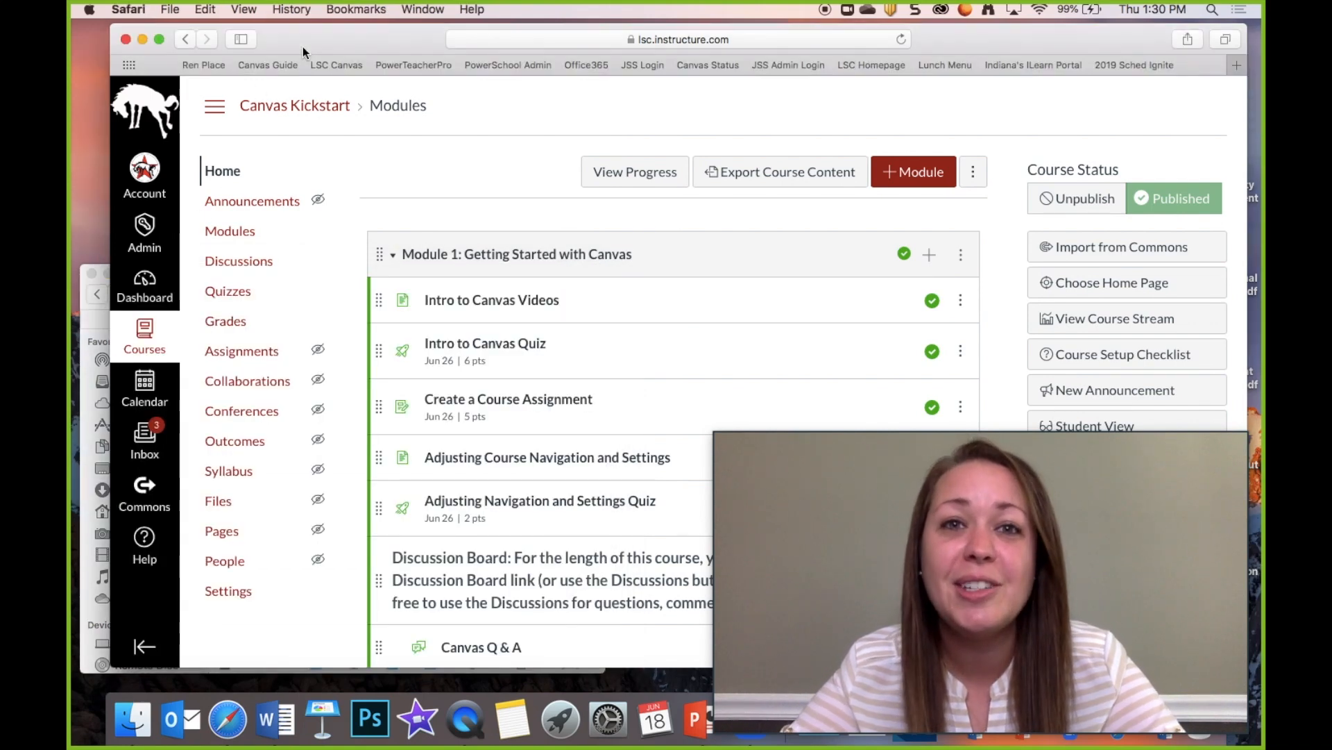
left_click(160, 38)
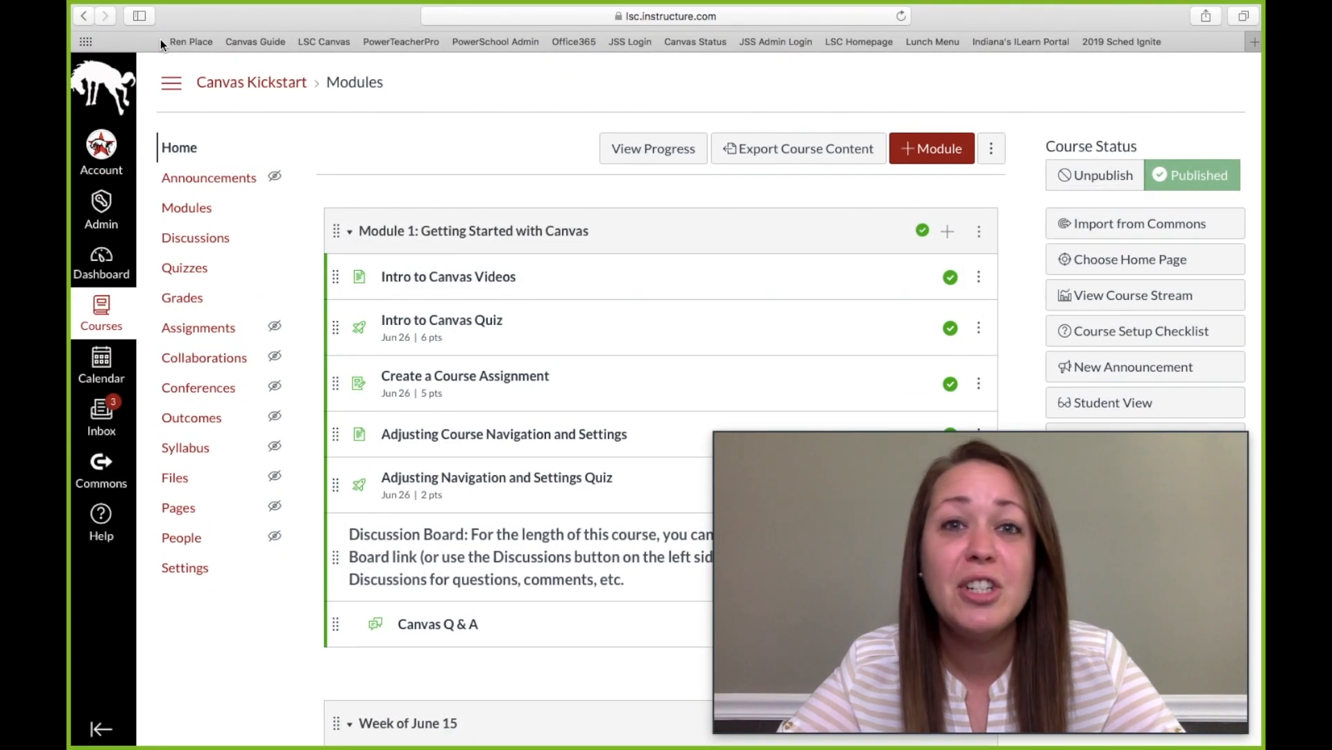
left_click(198, 329)
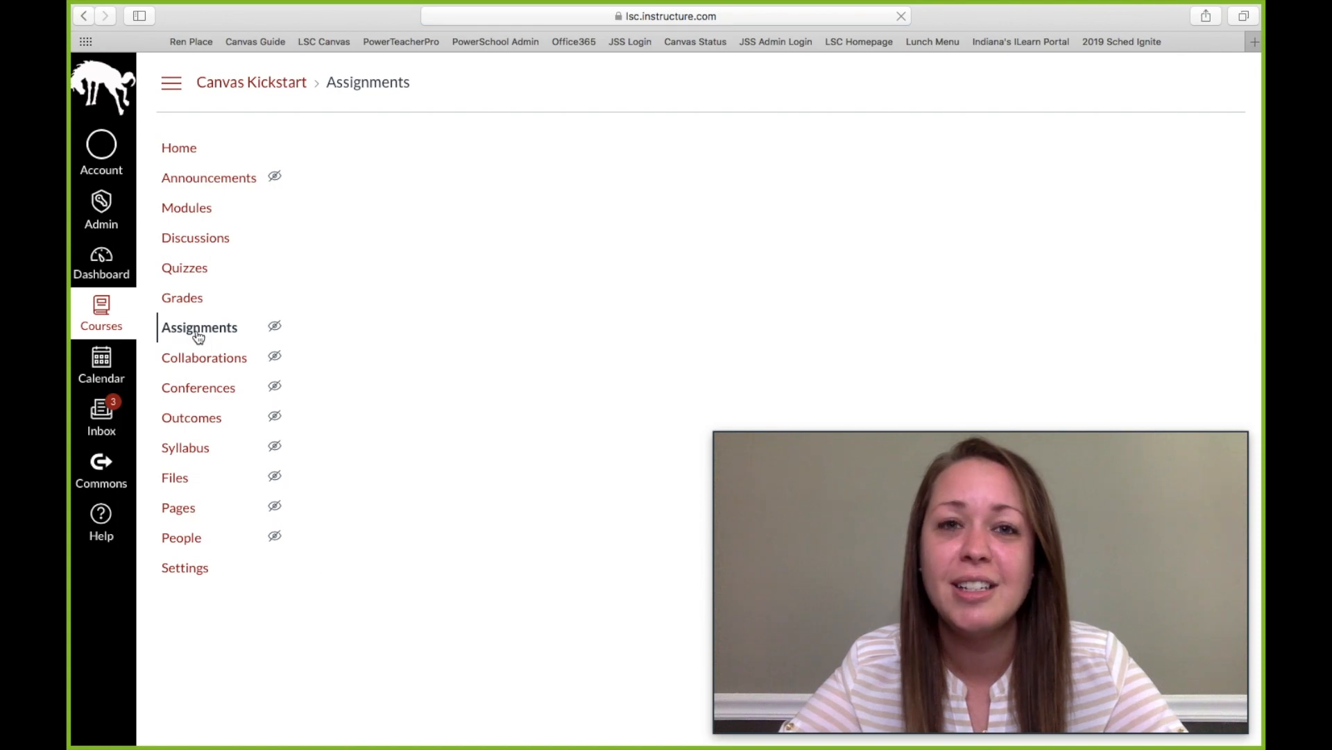
left_click(1145, 154)
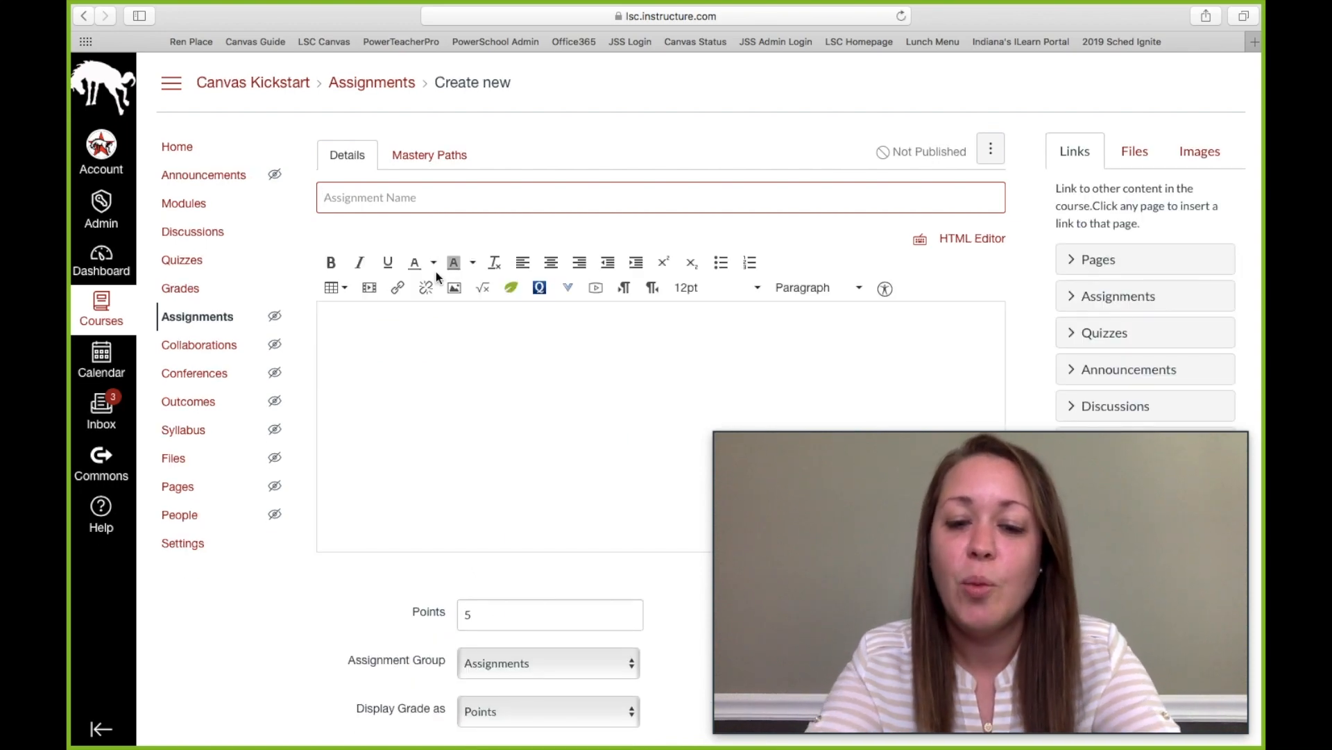
type("Morning Work #1")
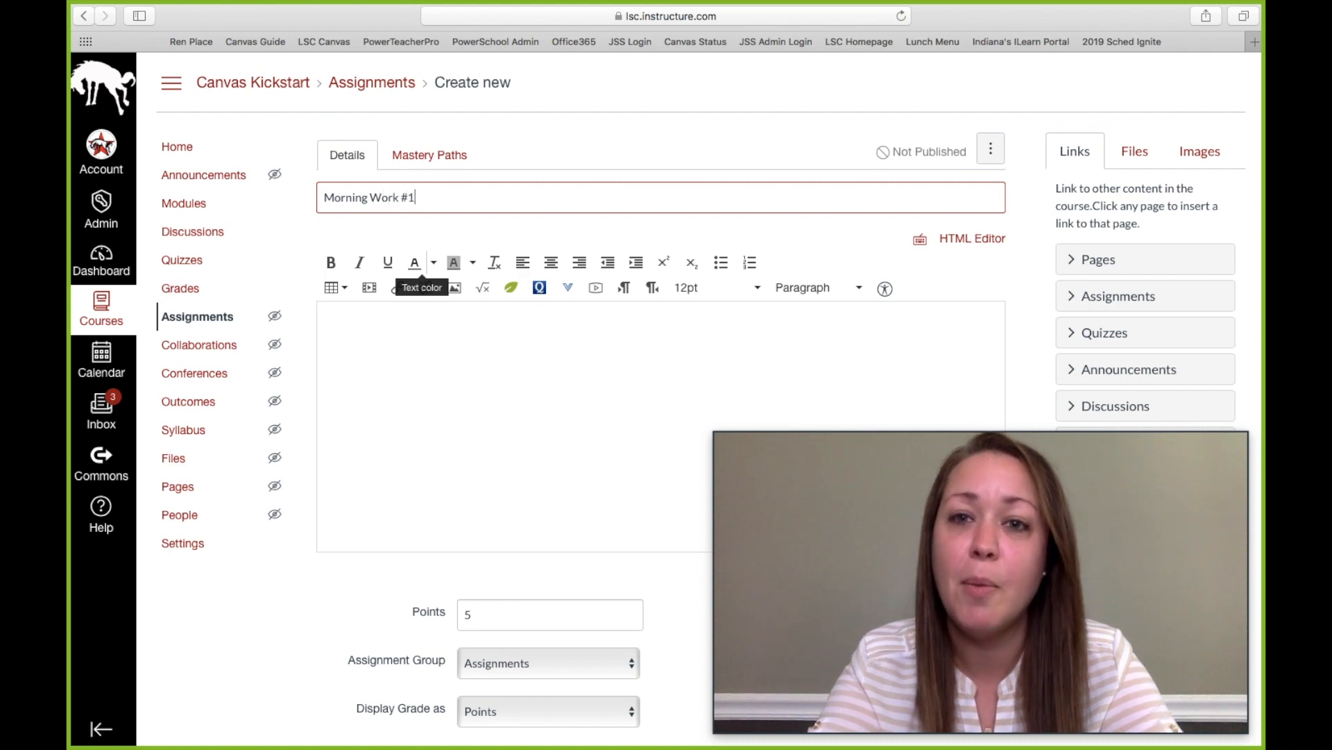
Step: Upload MW Day 1.pdf from the Morning Work folder to the course files and insert its link in the assignment description
left_click(353, 354)
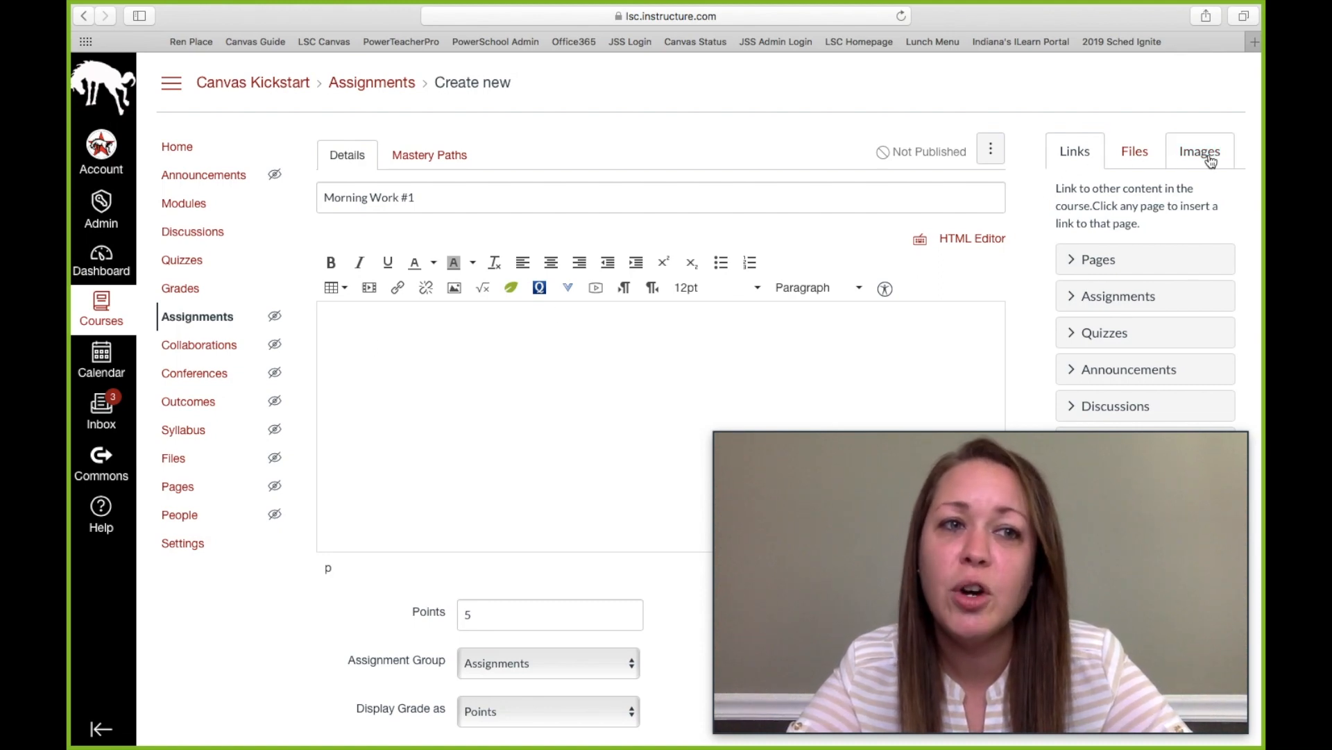
left_click(1139, 157)
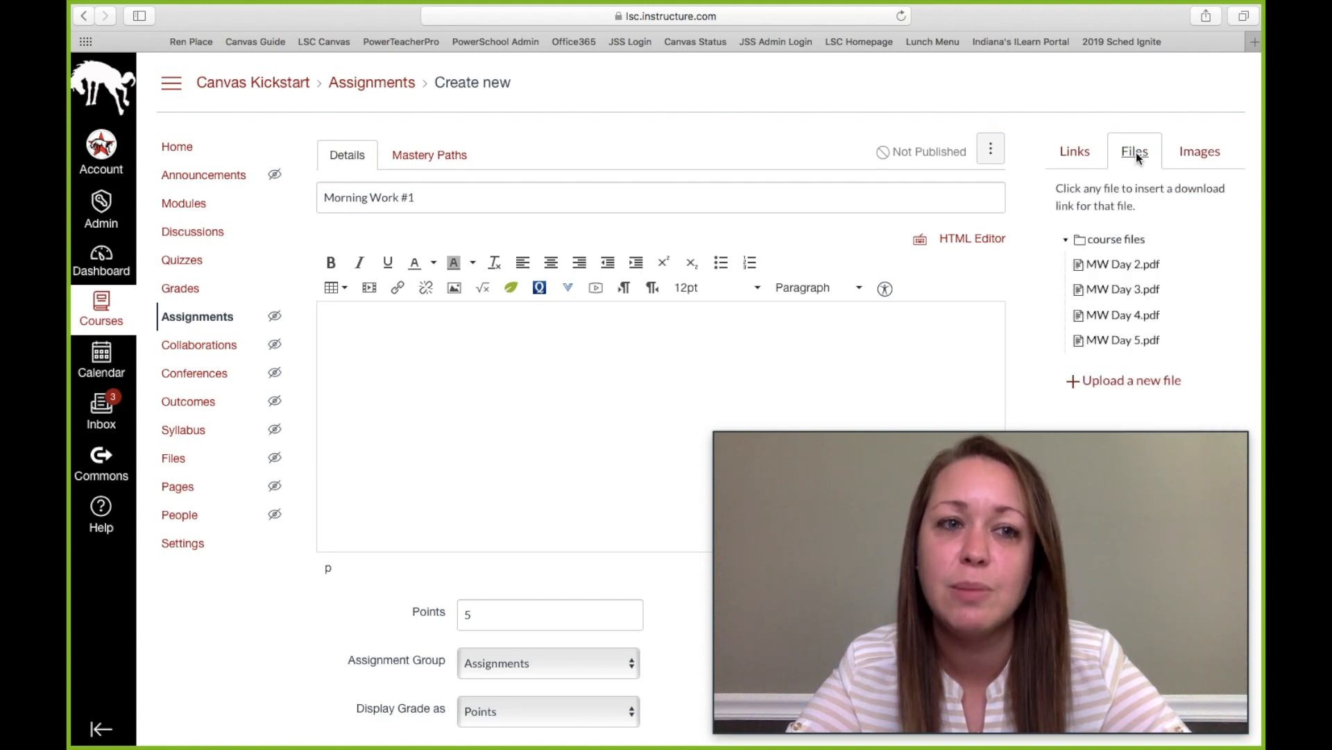
left_click_drag(930, 424, 327, 423)
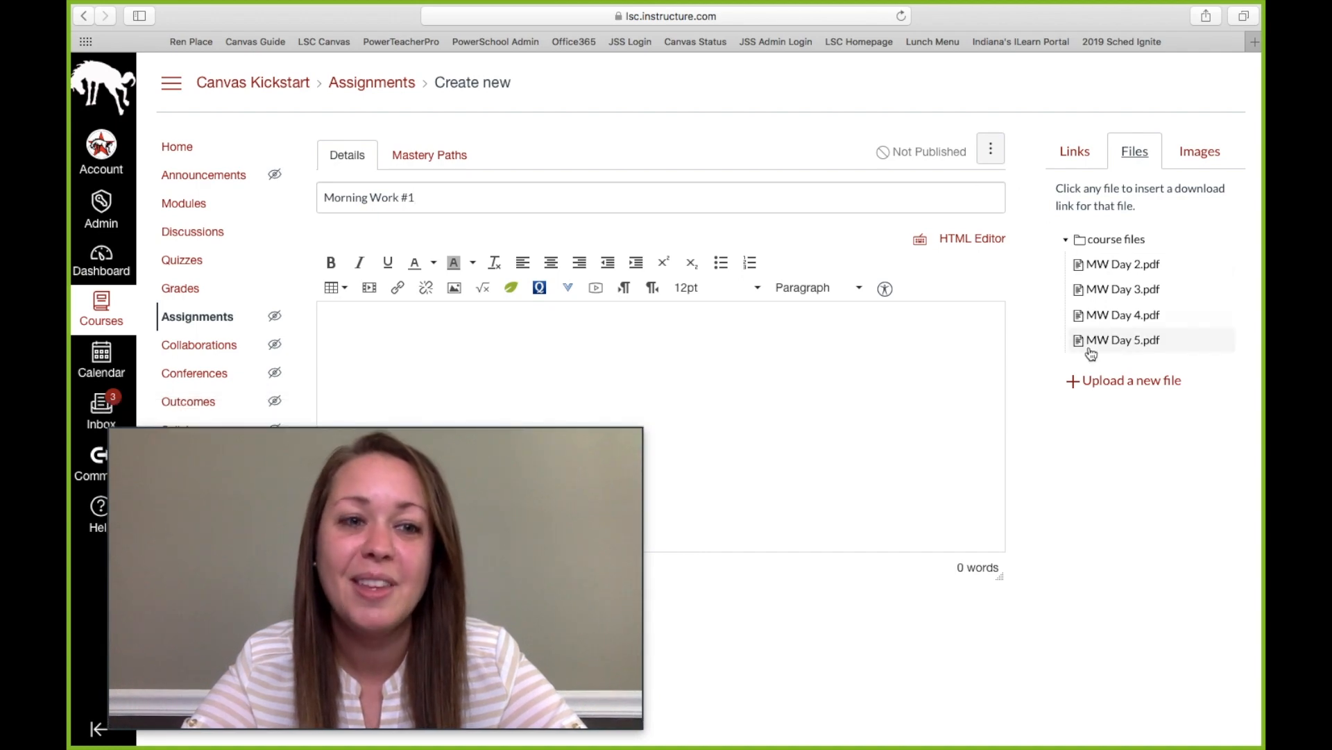
left_click(1102, 380)
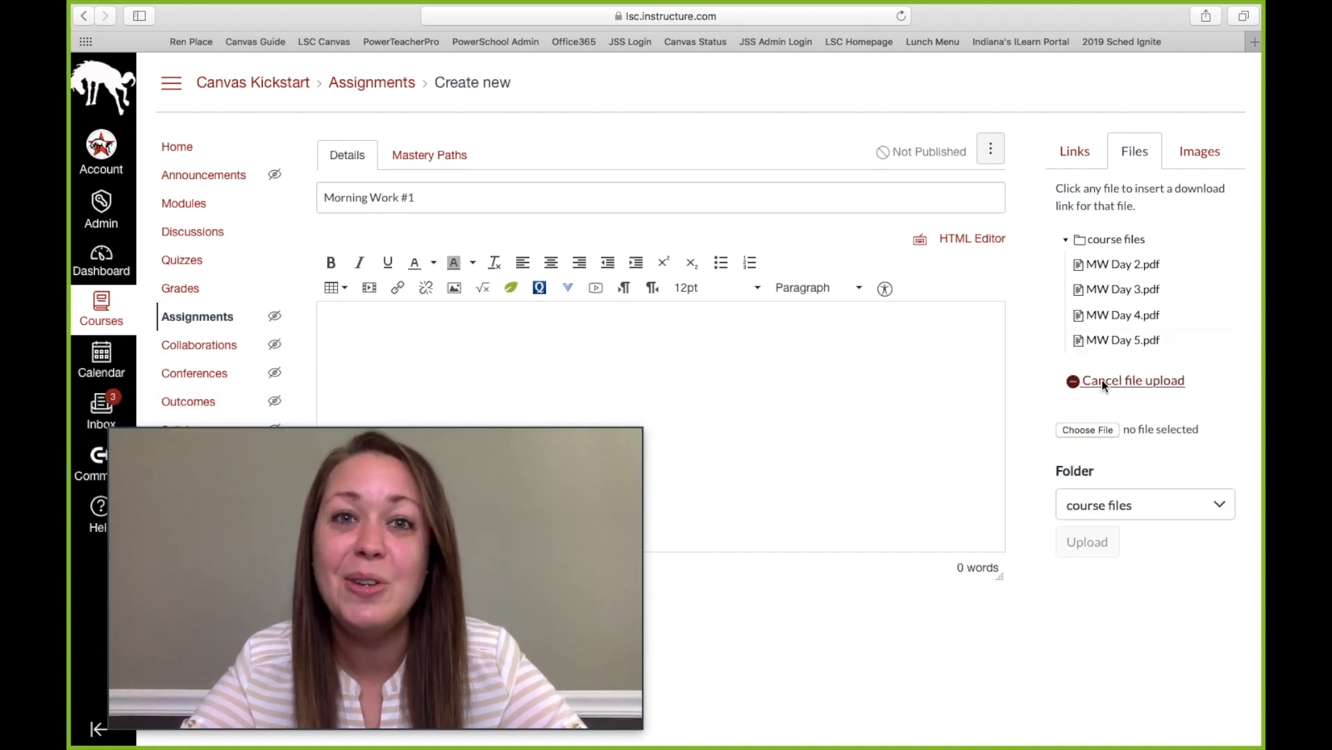
left_click(1088, 426)
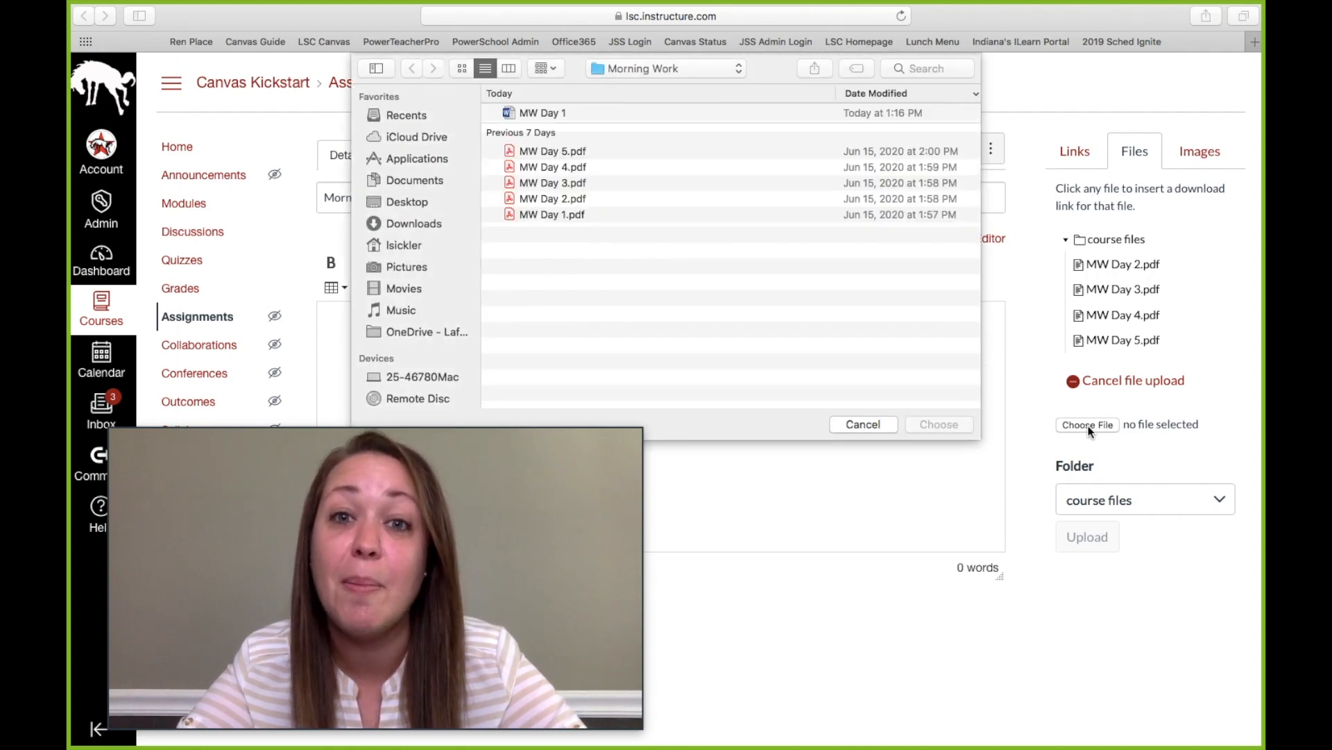
left_click(656, 214)
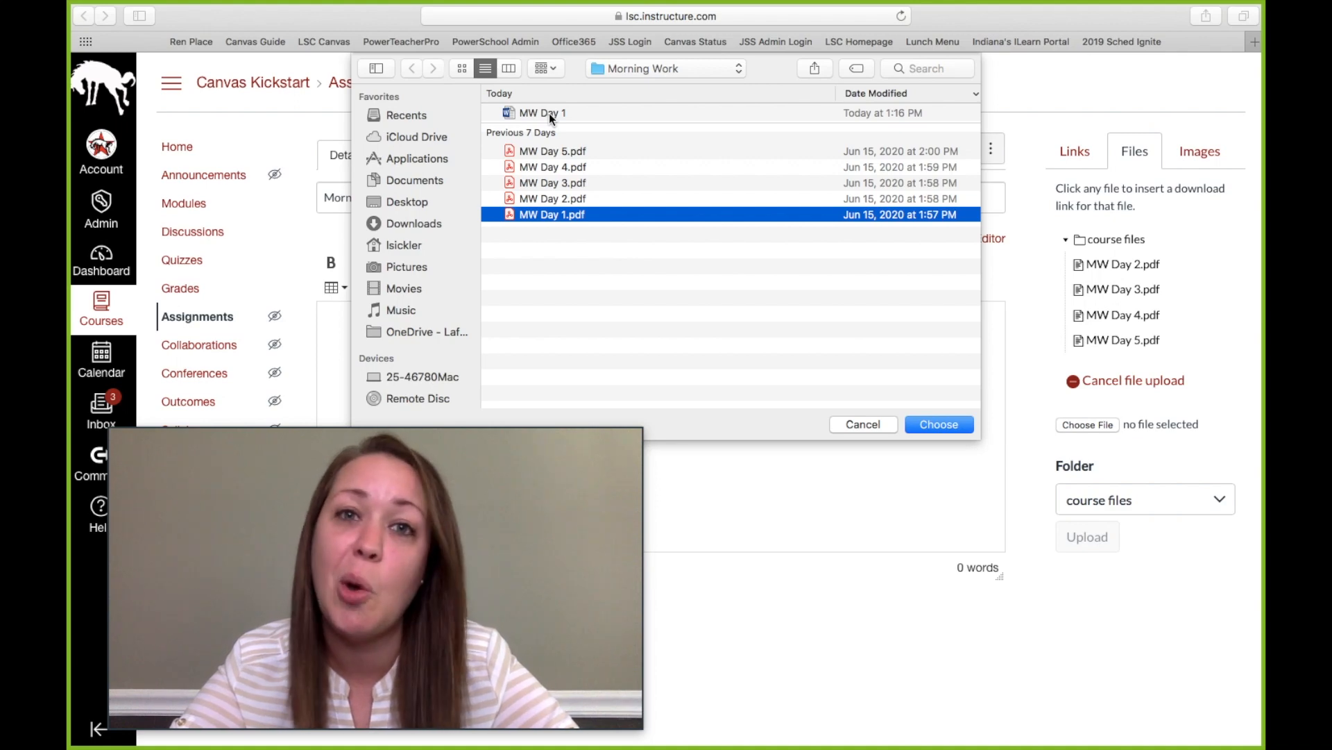
left_click(947, 424)
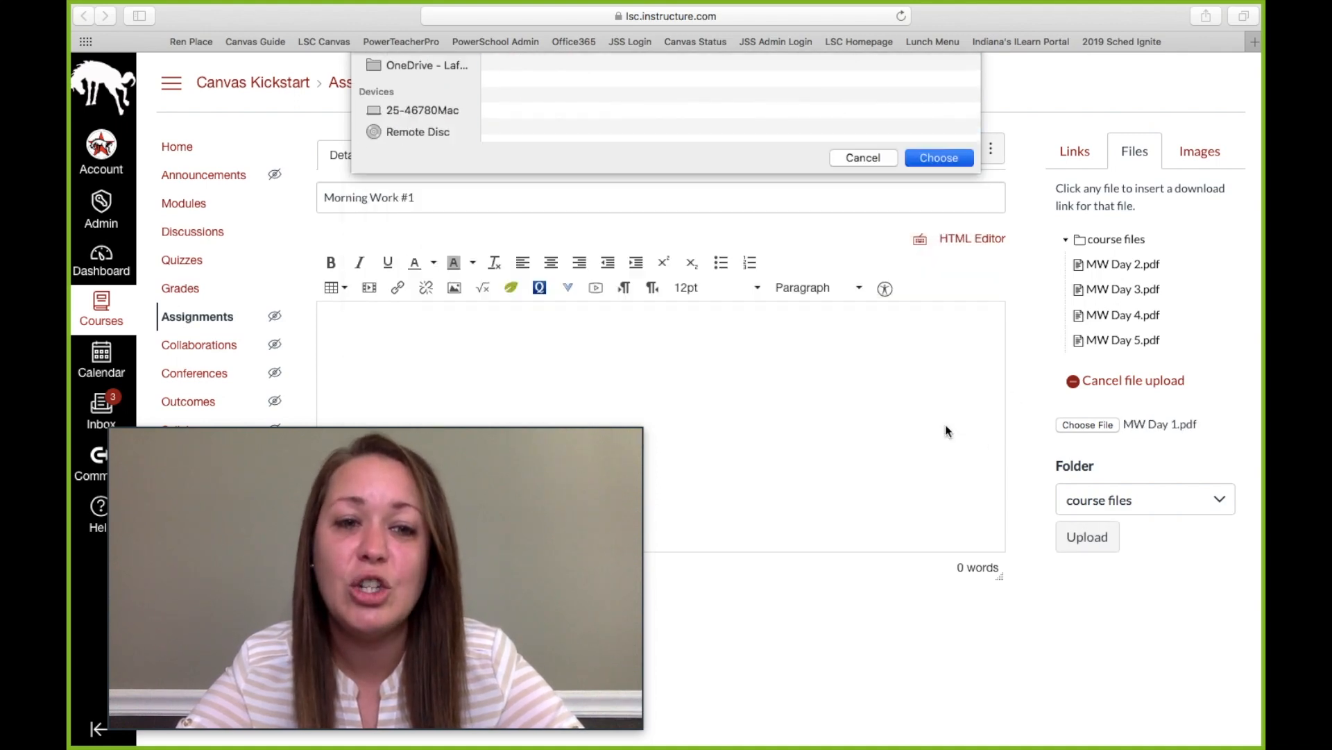
left_click(1087, 539)
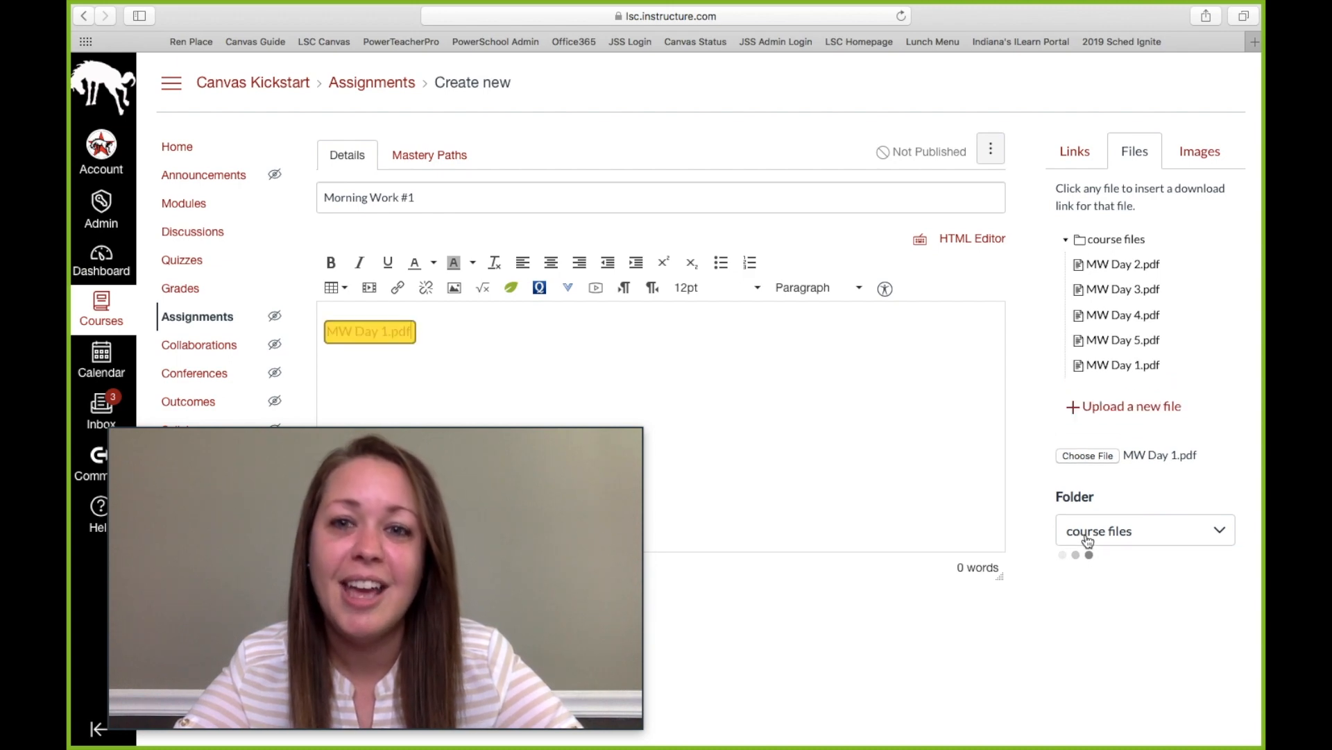
left_click_drag(411, 415, 1004, 422)
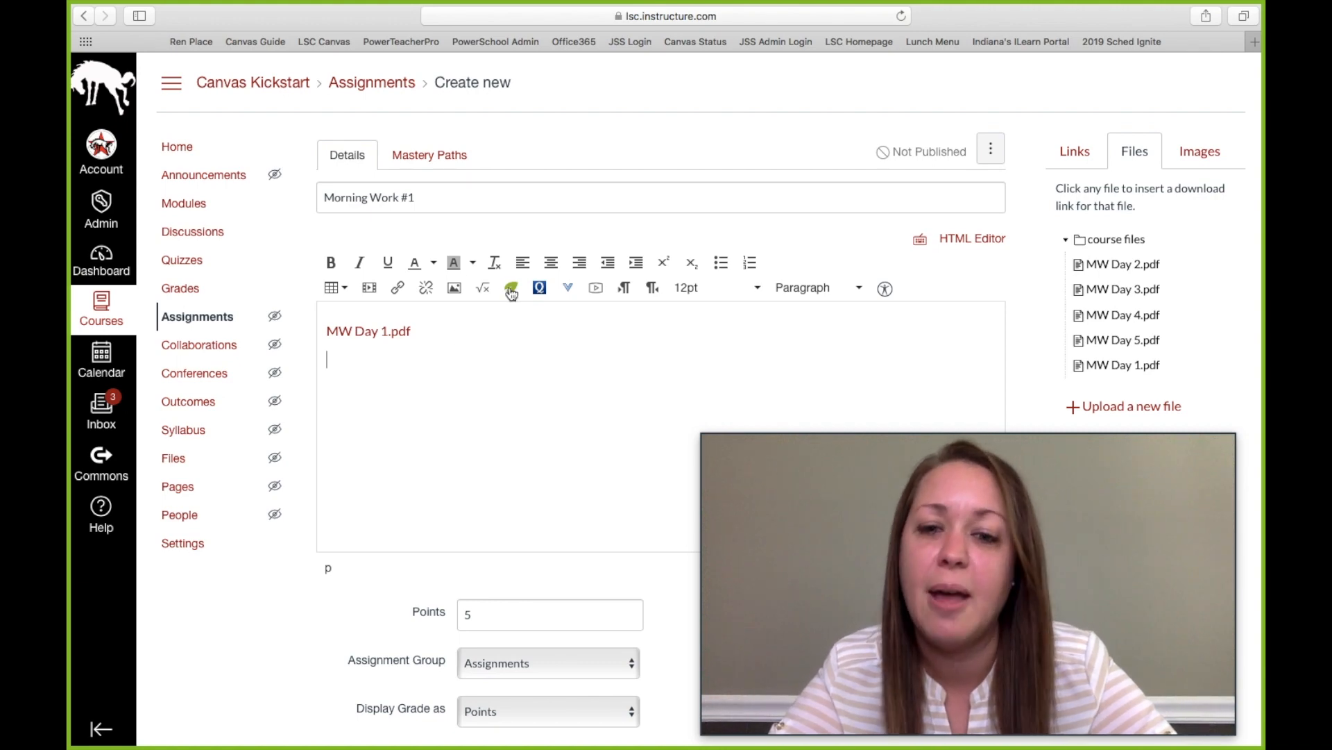
Step: Choose Points as the way the assignment's grade is displayed
scroll(499, 416, "down", 5)
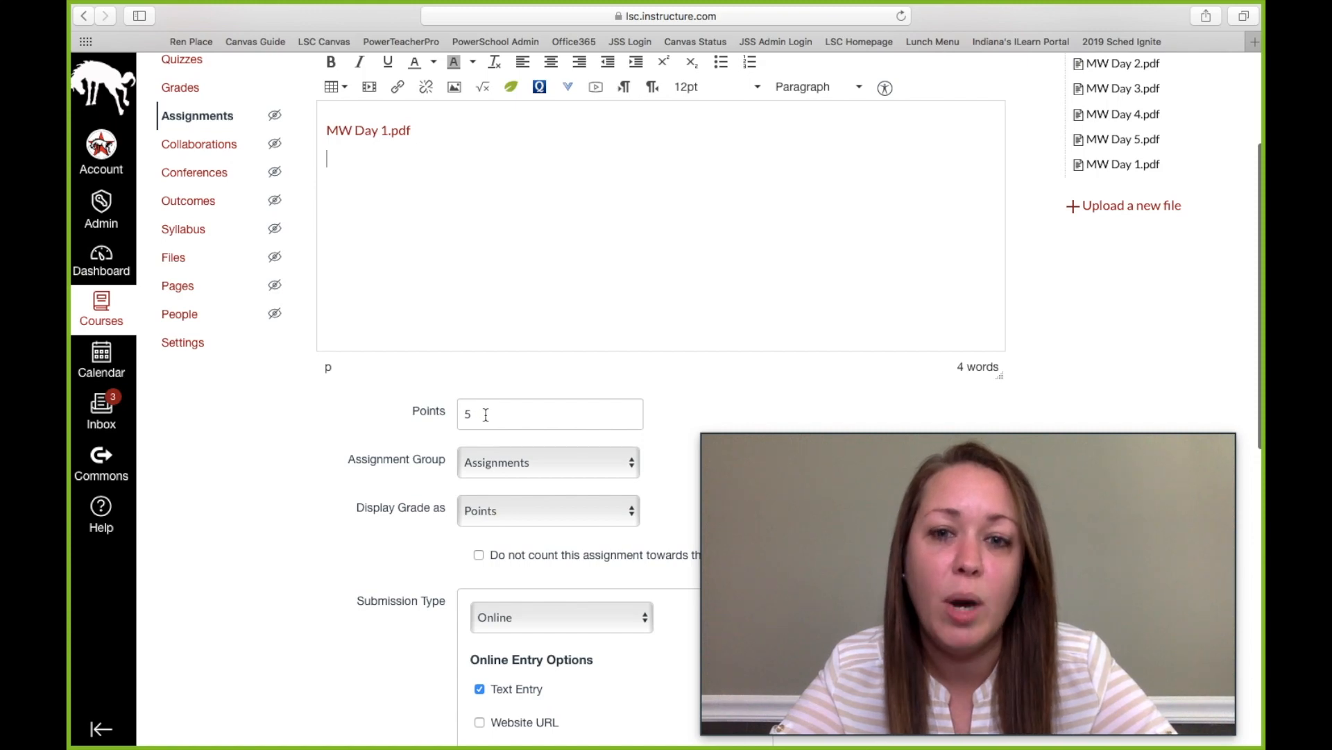
scroll(486, 415, "down", 3)
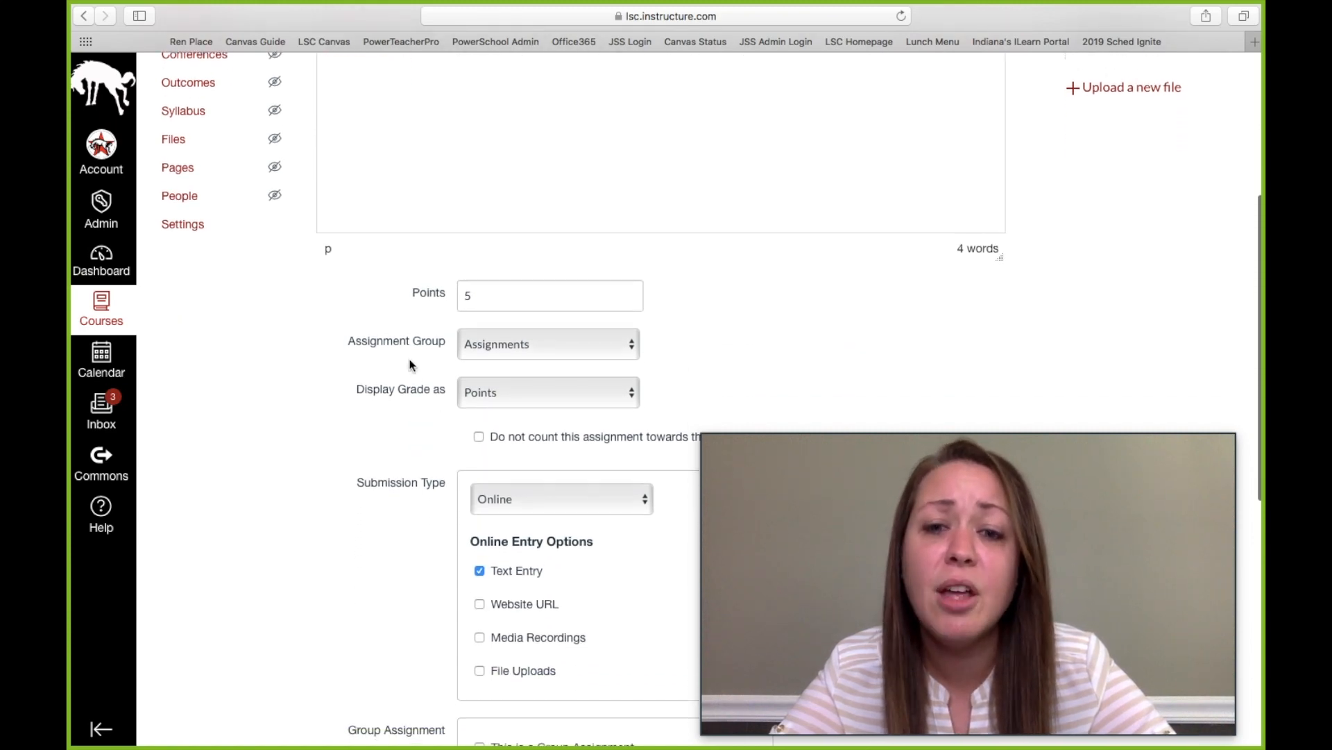
left_click(486, 394)
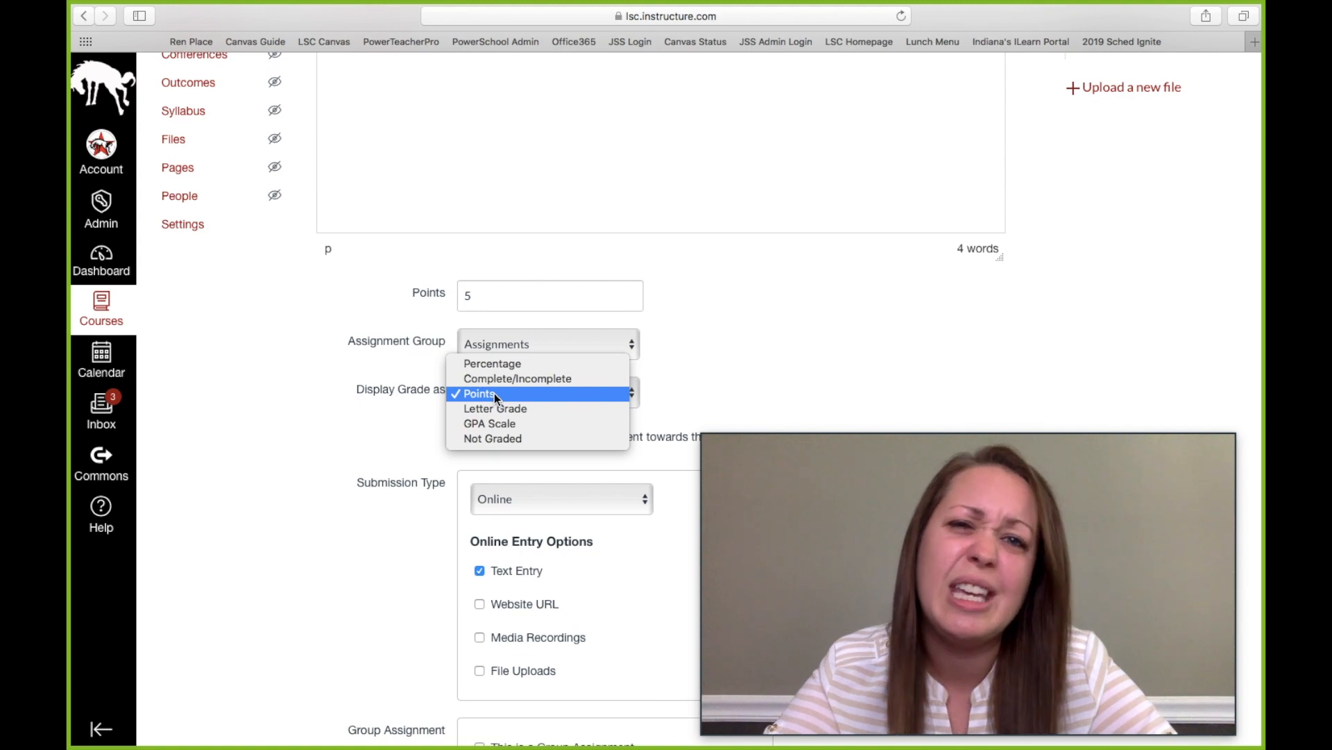
left_click(495, 392)
Step: Set the submission type to Online, accepting File Uploads instead of Text Entry
scroll(357, 453, "down", 4)
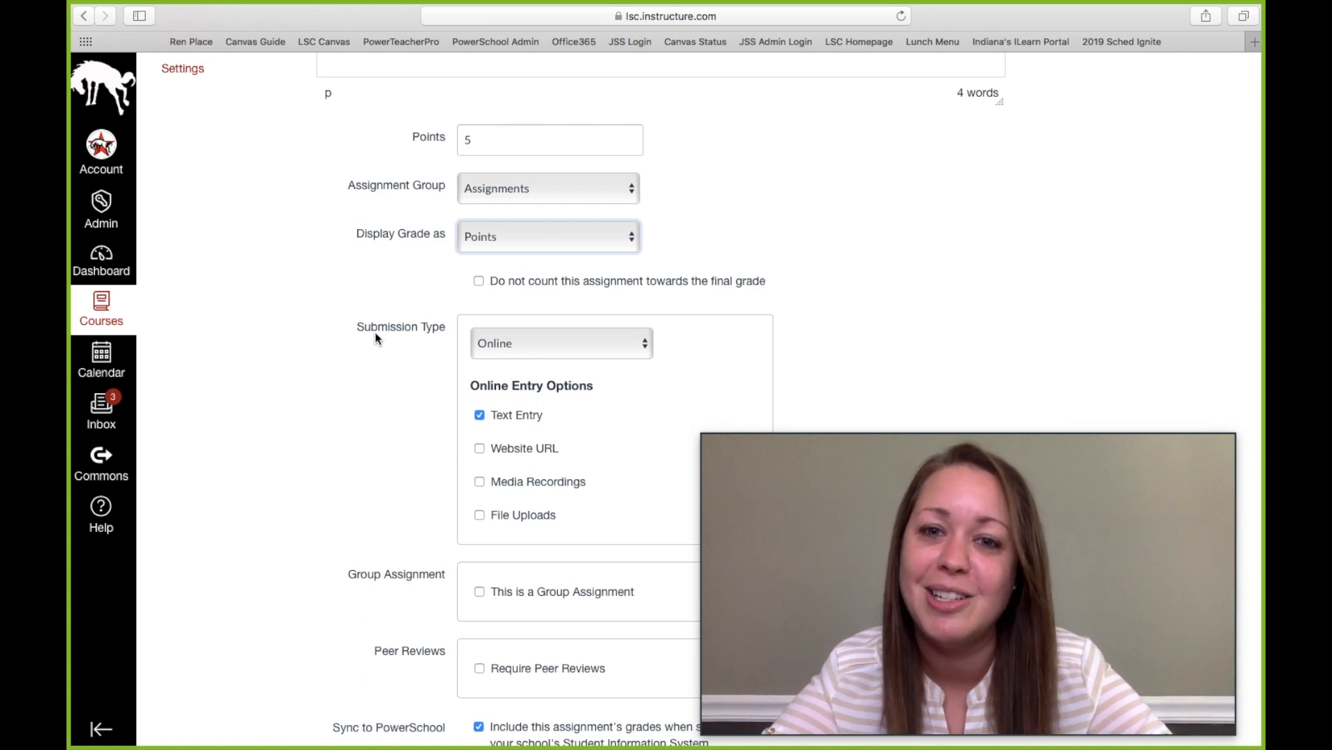
left_click(500, 349)
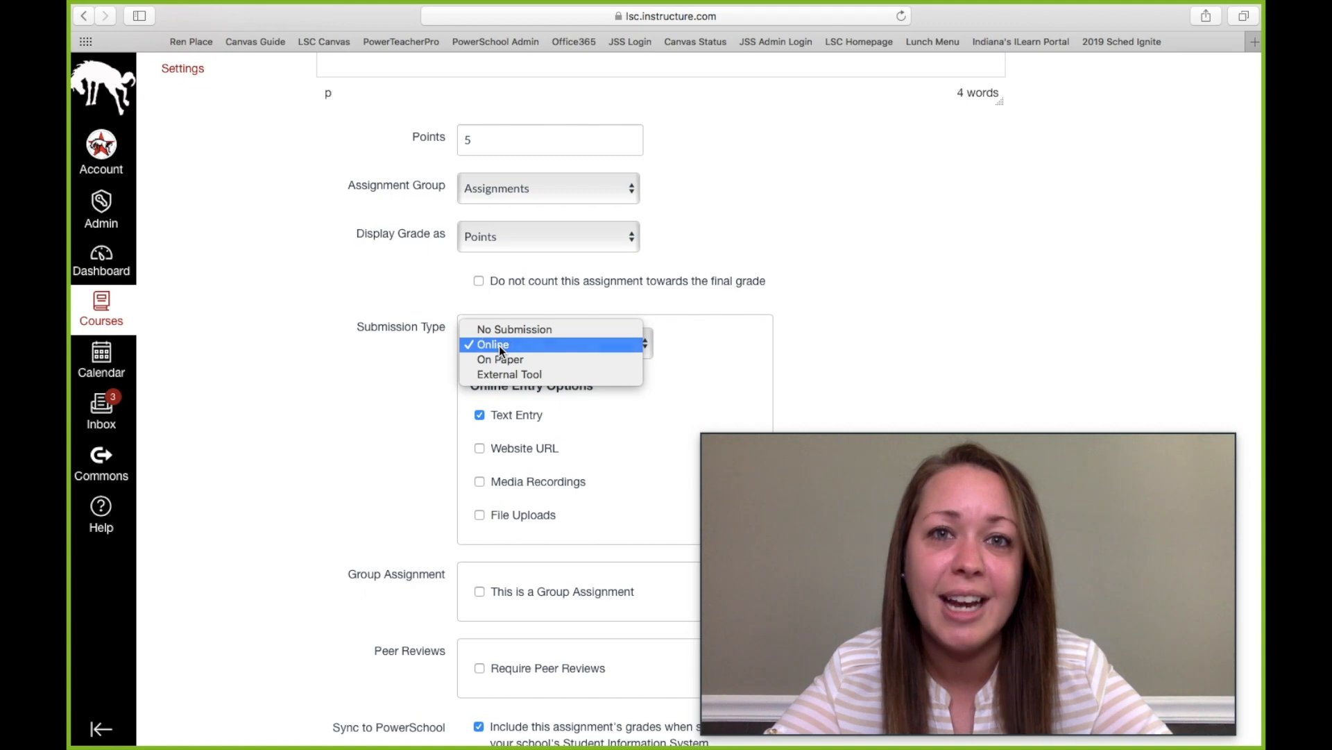
left_click(498, 344)
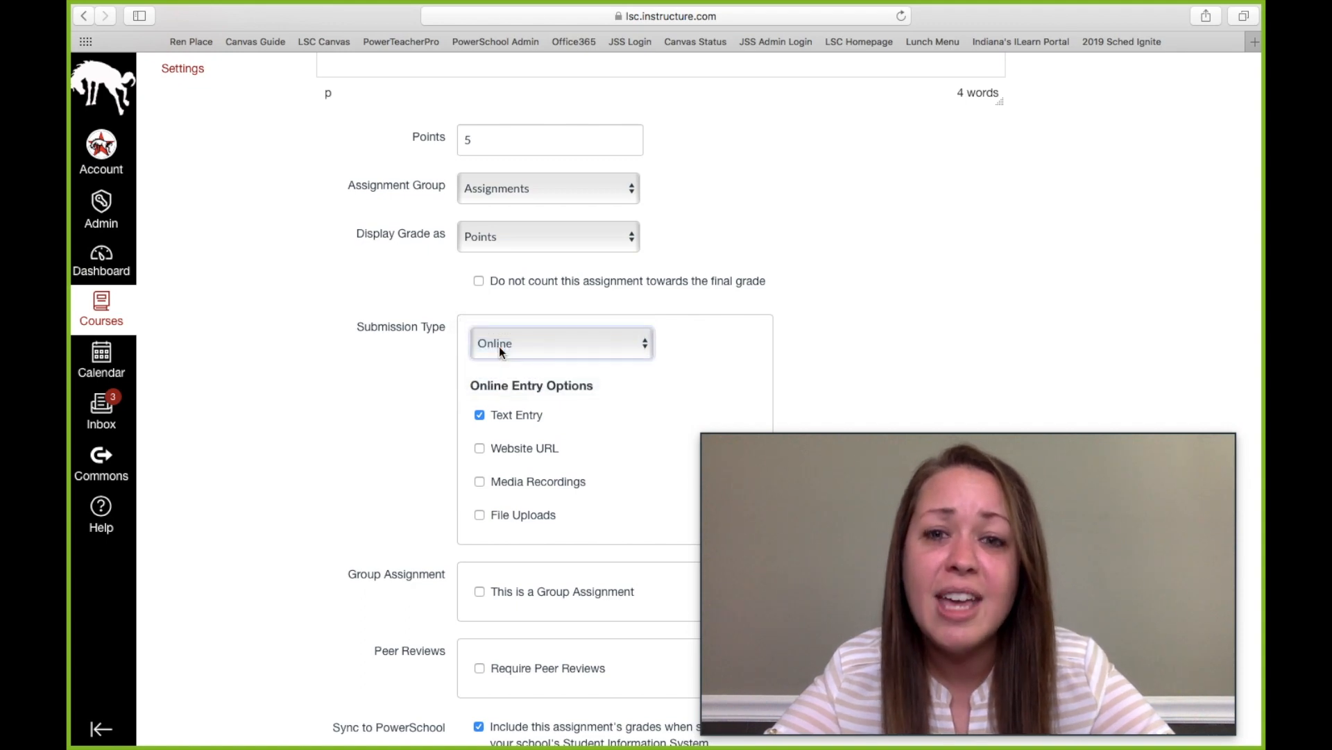
left_click(479, 416)
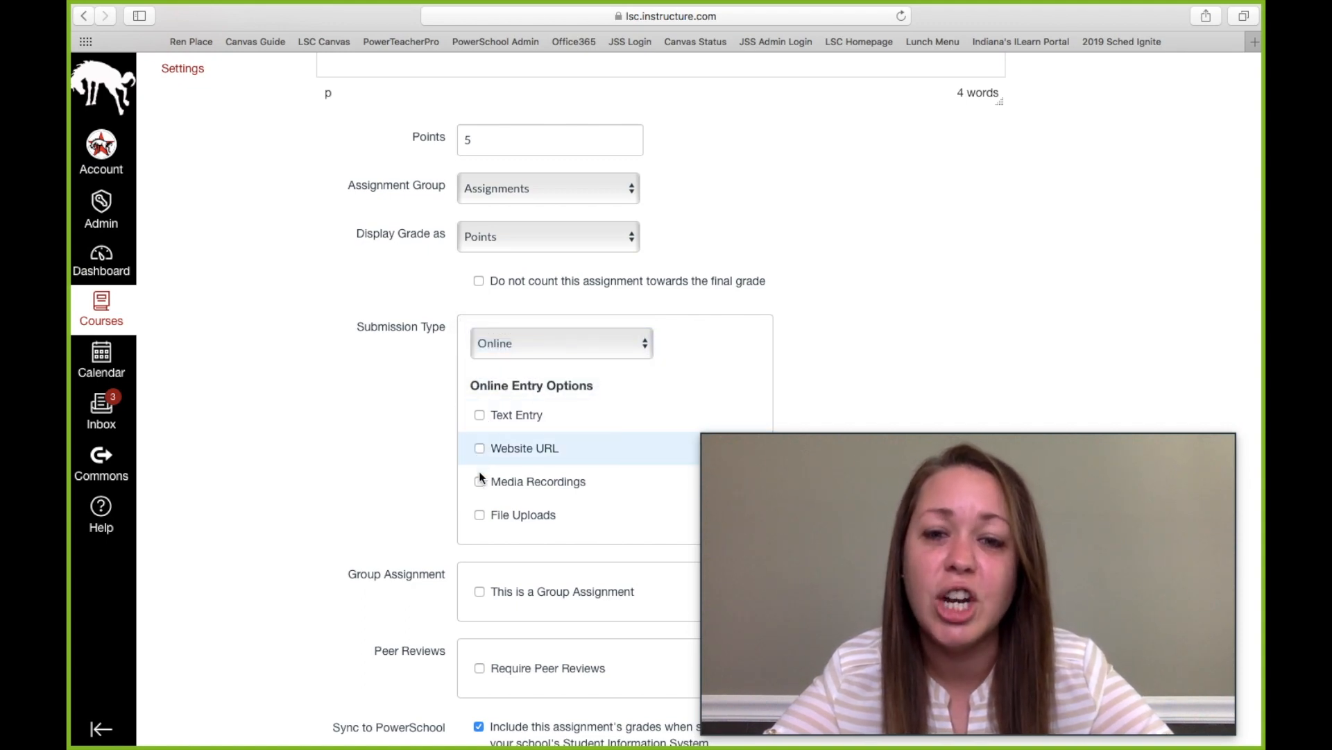
left_click(479, 517)
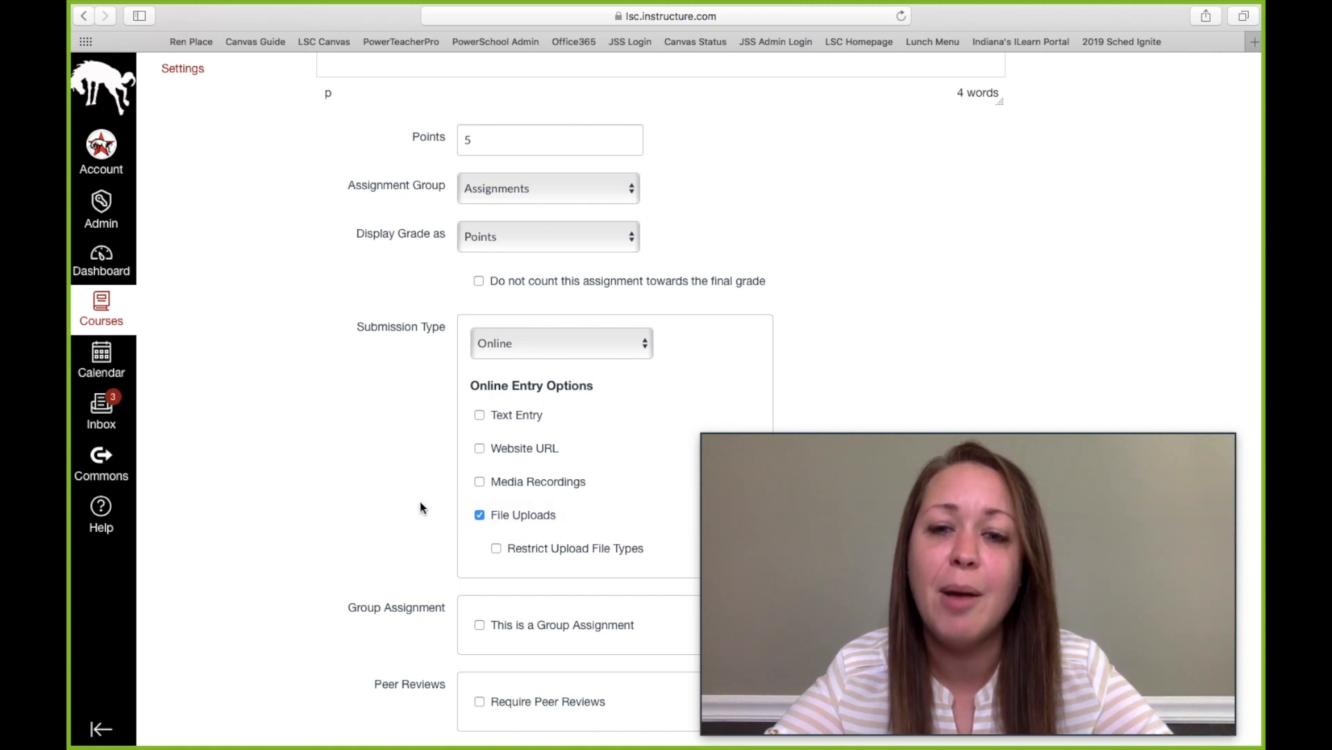
Step: Set the assignment's due date for everyone to June 26, 2020 at 11:59pm
scroll(421, 504, "down", 5)
scroll(420, 504, "down", 8)
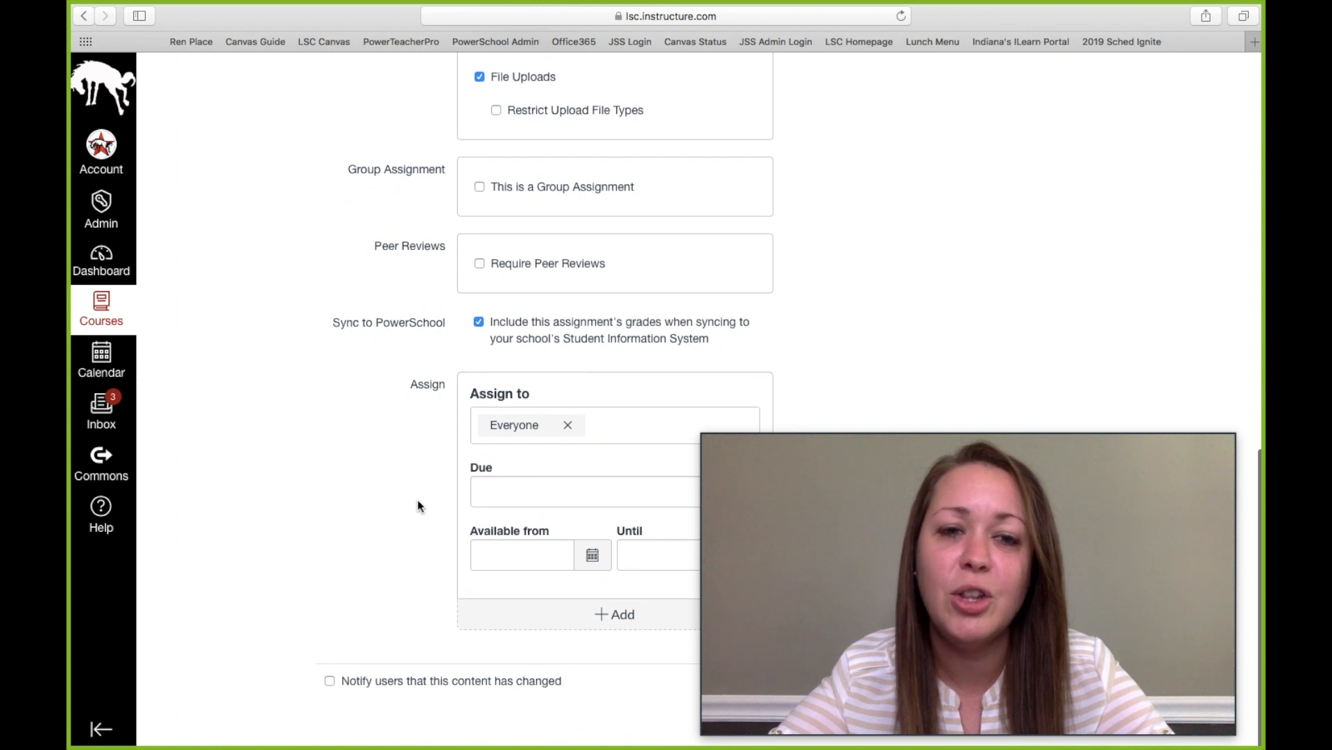
mouse_move(740, 485)
left_click_drag(811, 427, 876, 416)
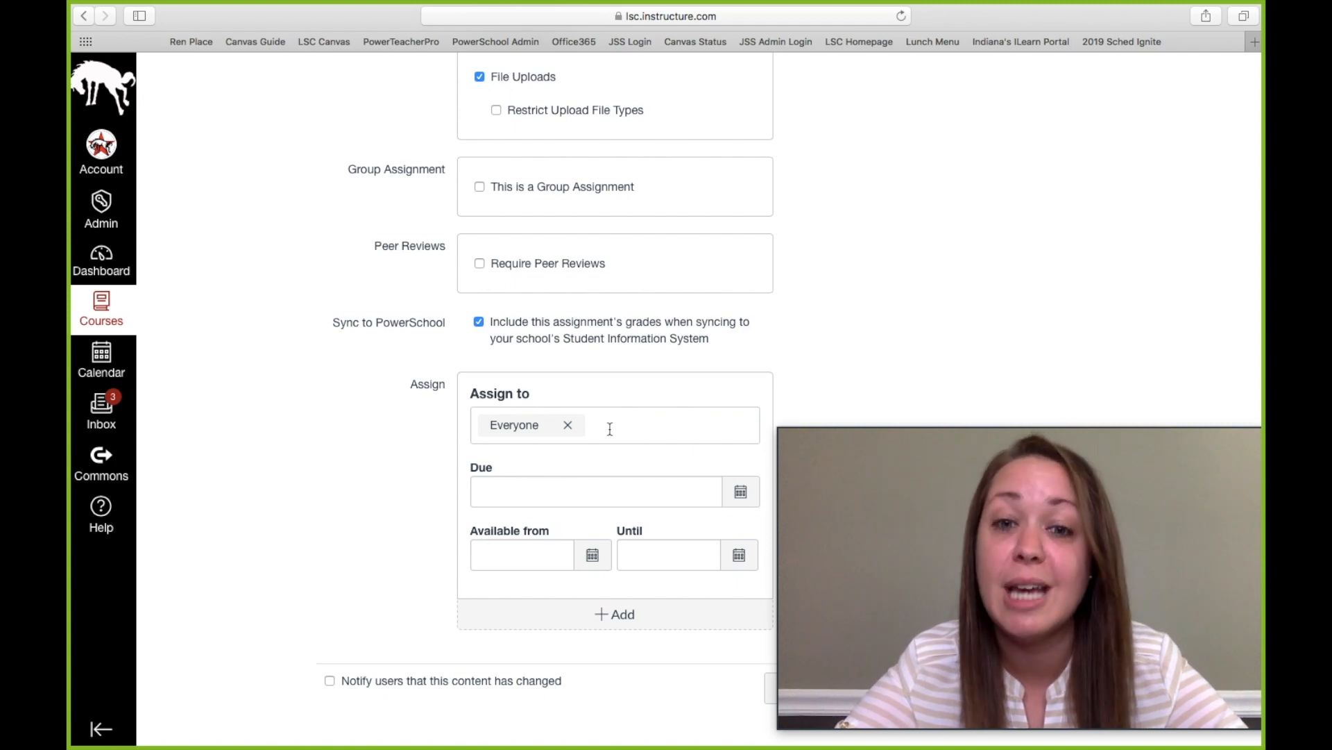
left_click(517, 503)
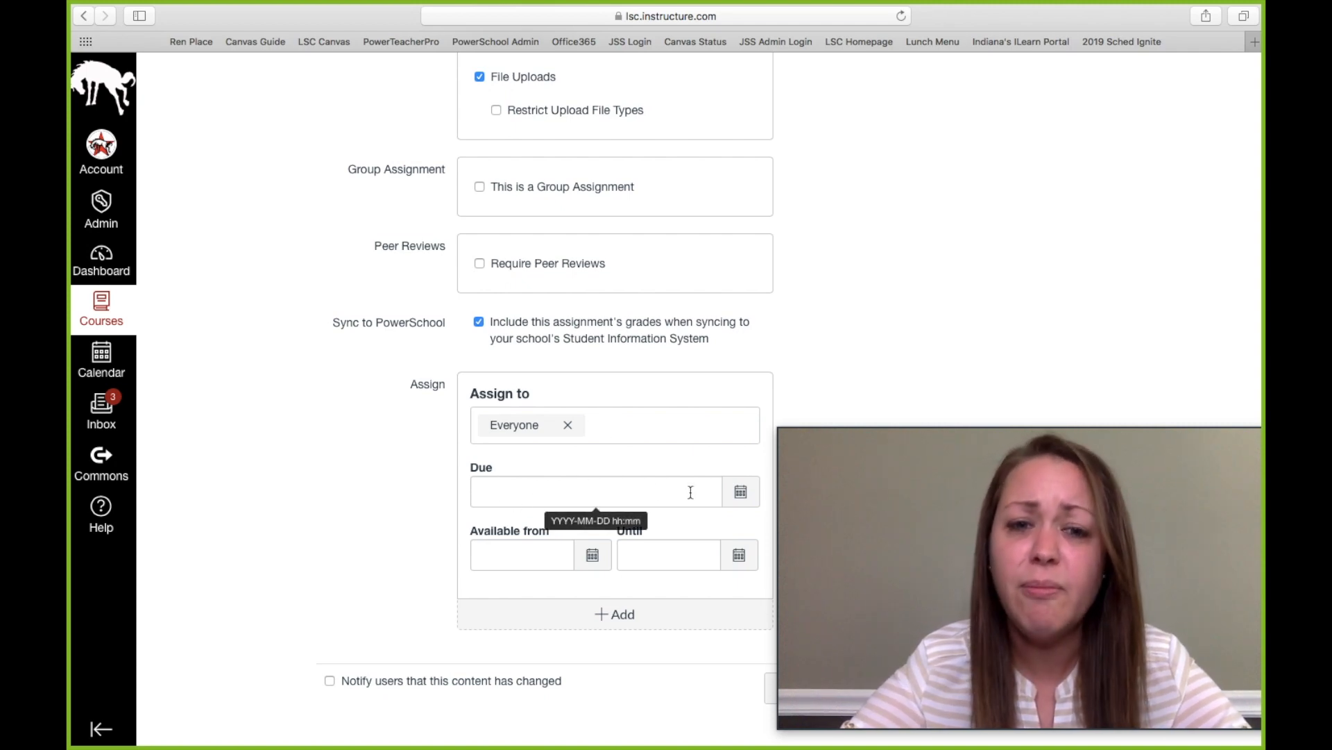
left_click(737, 494)
left_click(627, 647)
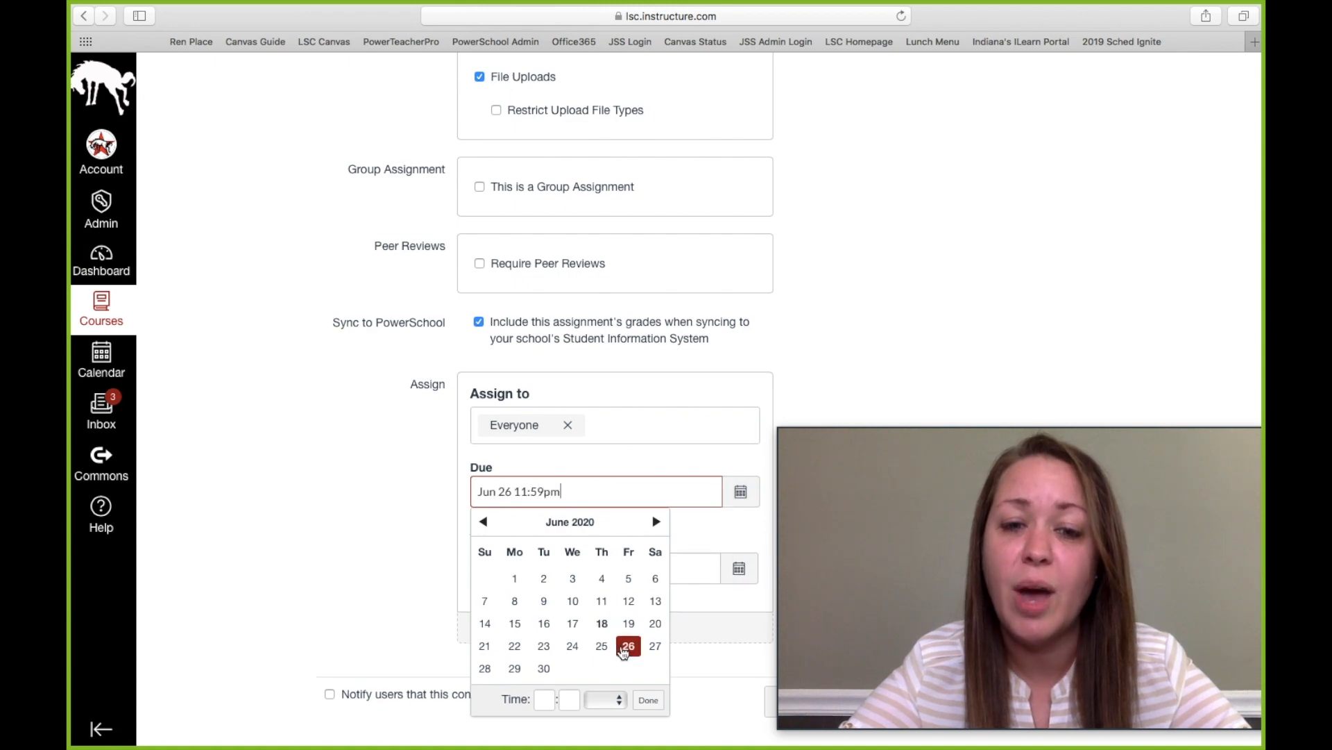
left_click(866, 286)
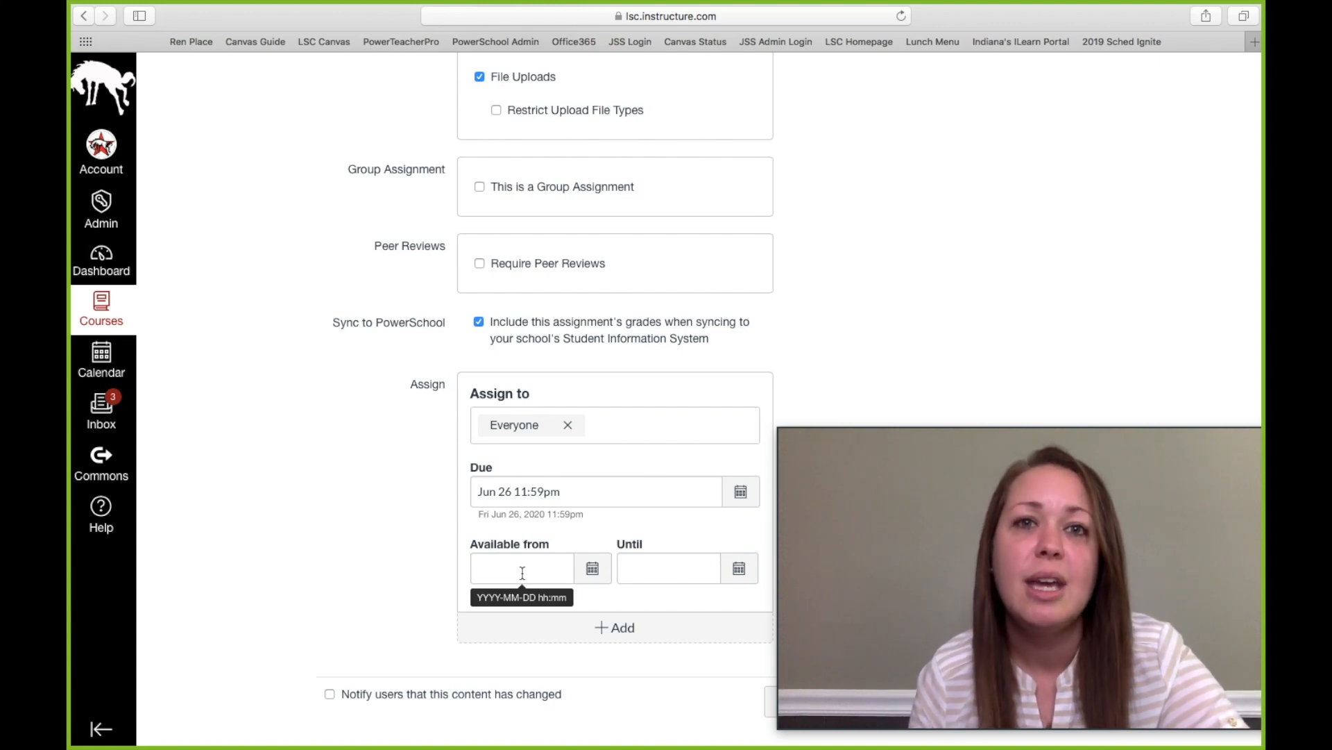
Step: Try an Available from date of Jun 19 12am and clear the field again
left_click(592, 568)
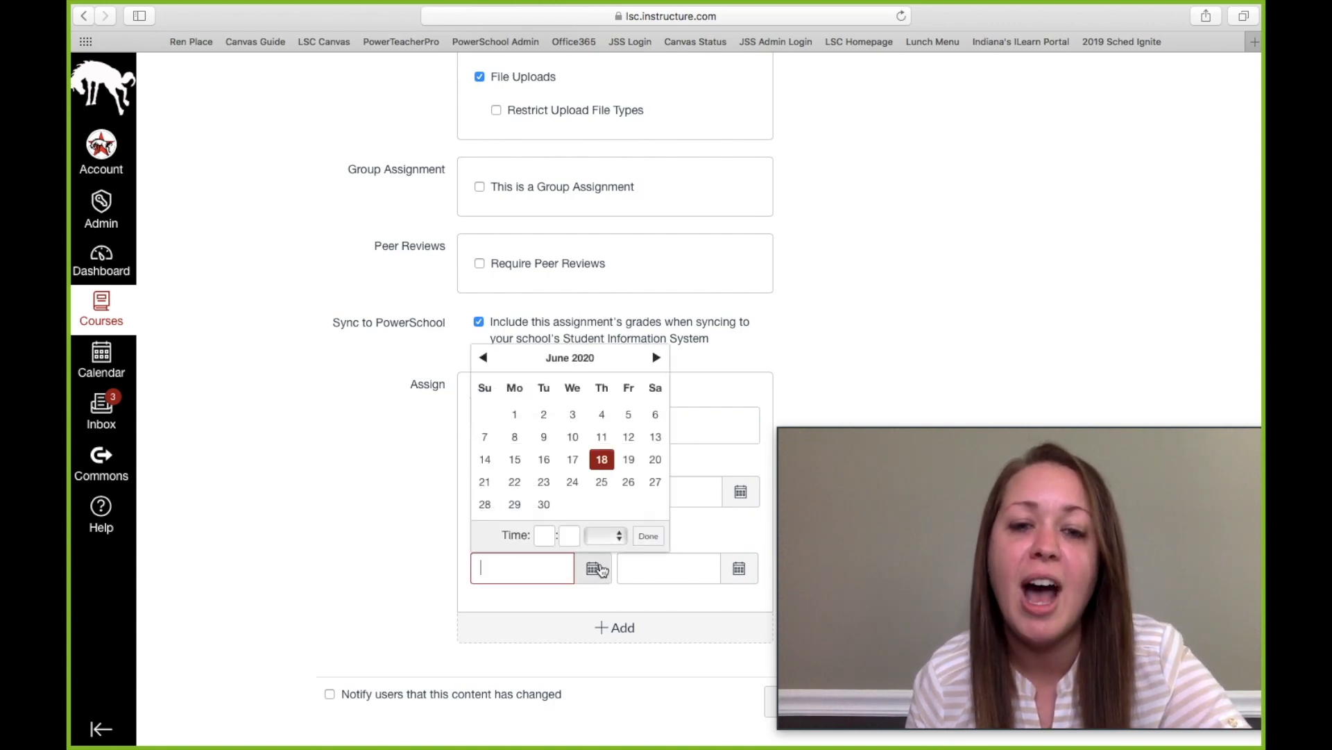
left_click(629, 459)
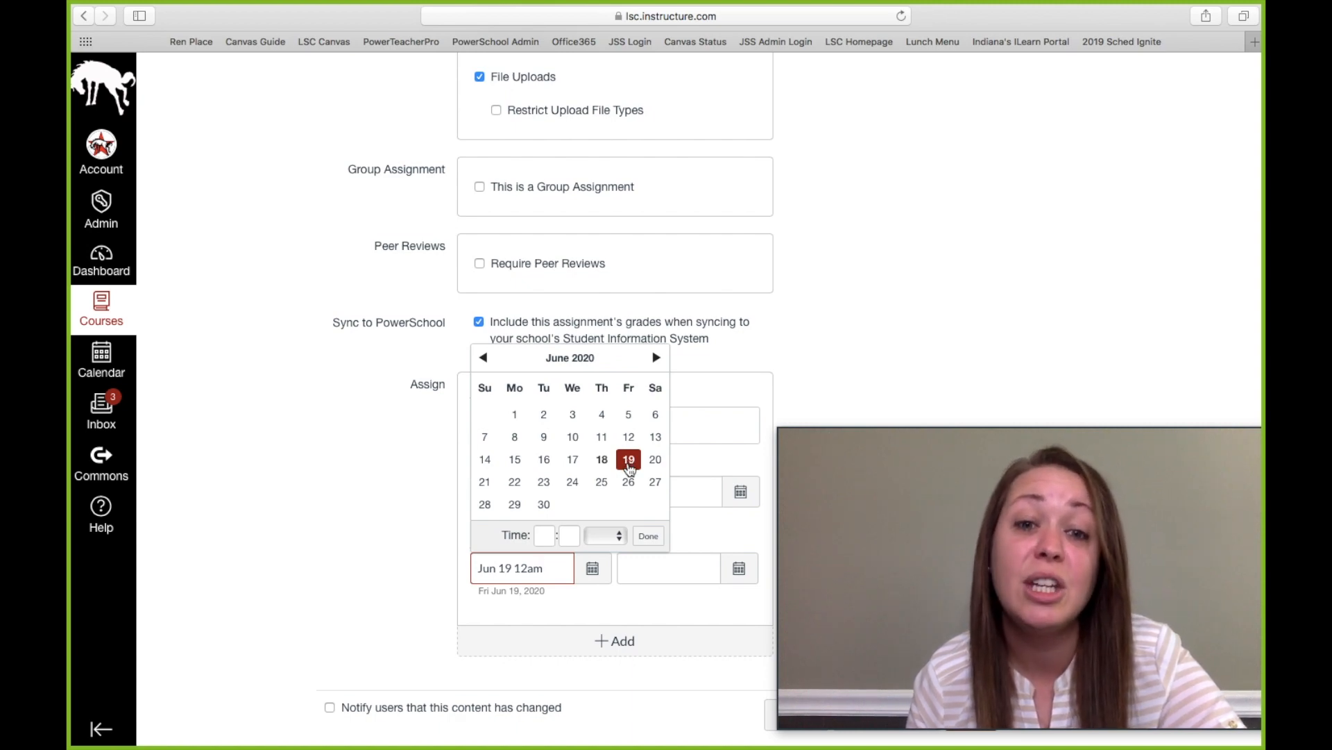
left_click(544, 567)
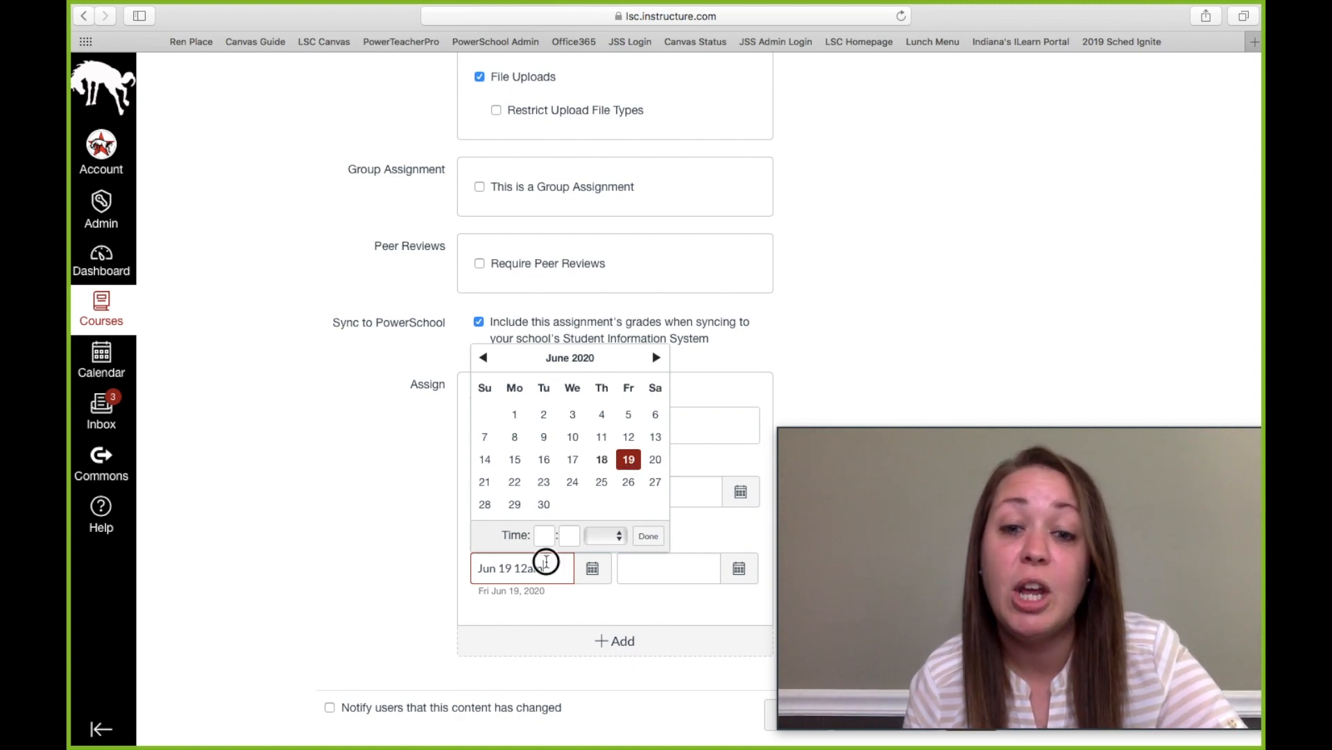
left_click_drag(545, 567, 441, 565)
key("BackSpace")
left_click(349, 526)
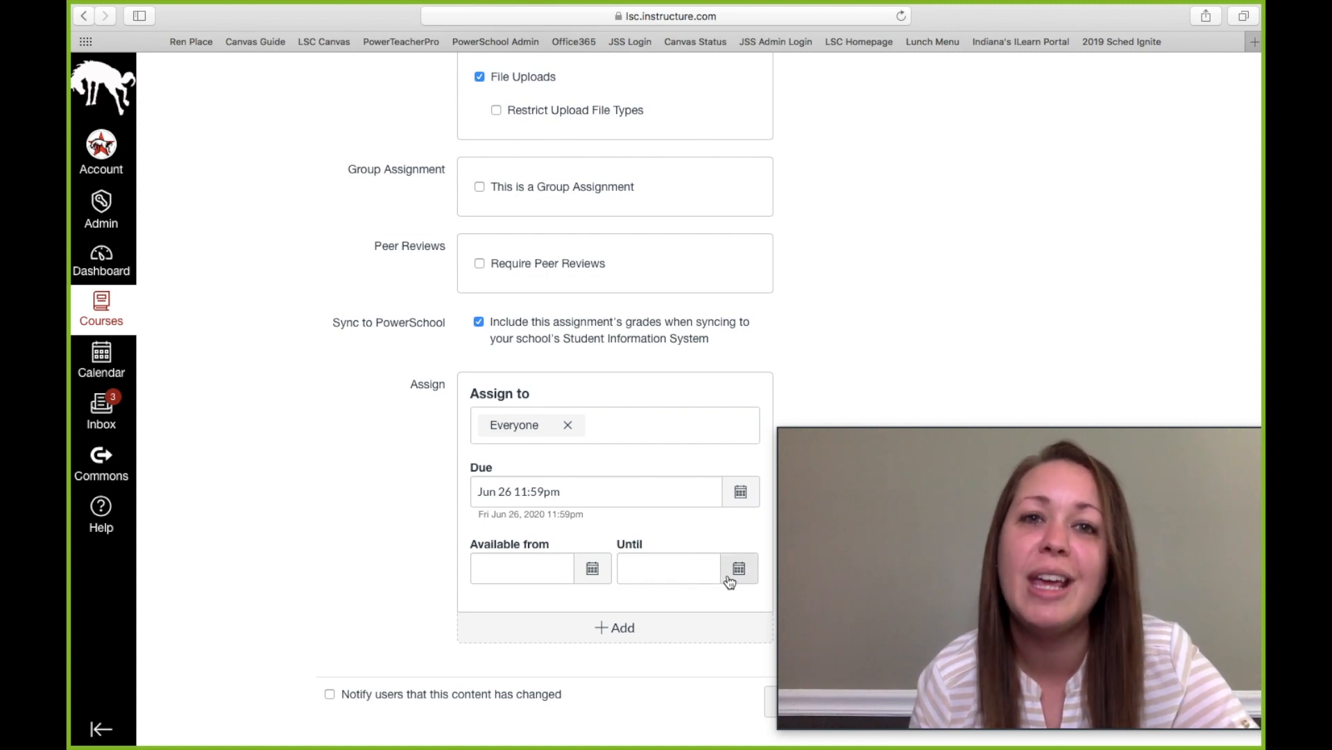
left_click_drag(917, 411, 911, 284)
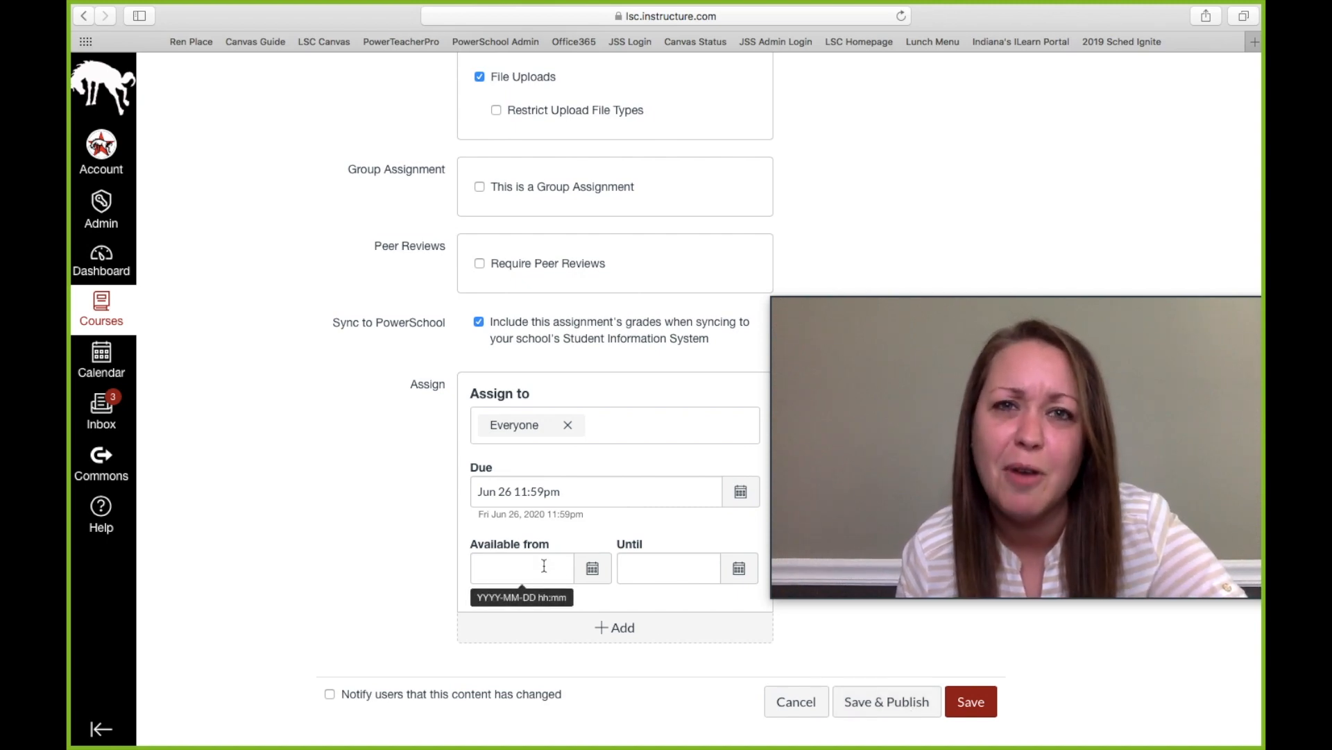
Step: Save and publish the Morning Work #1 assignment
left_click(882, 700)
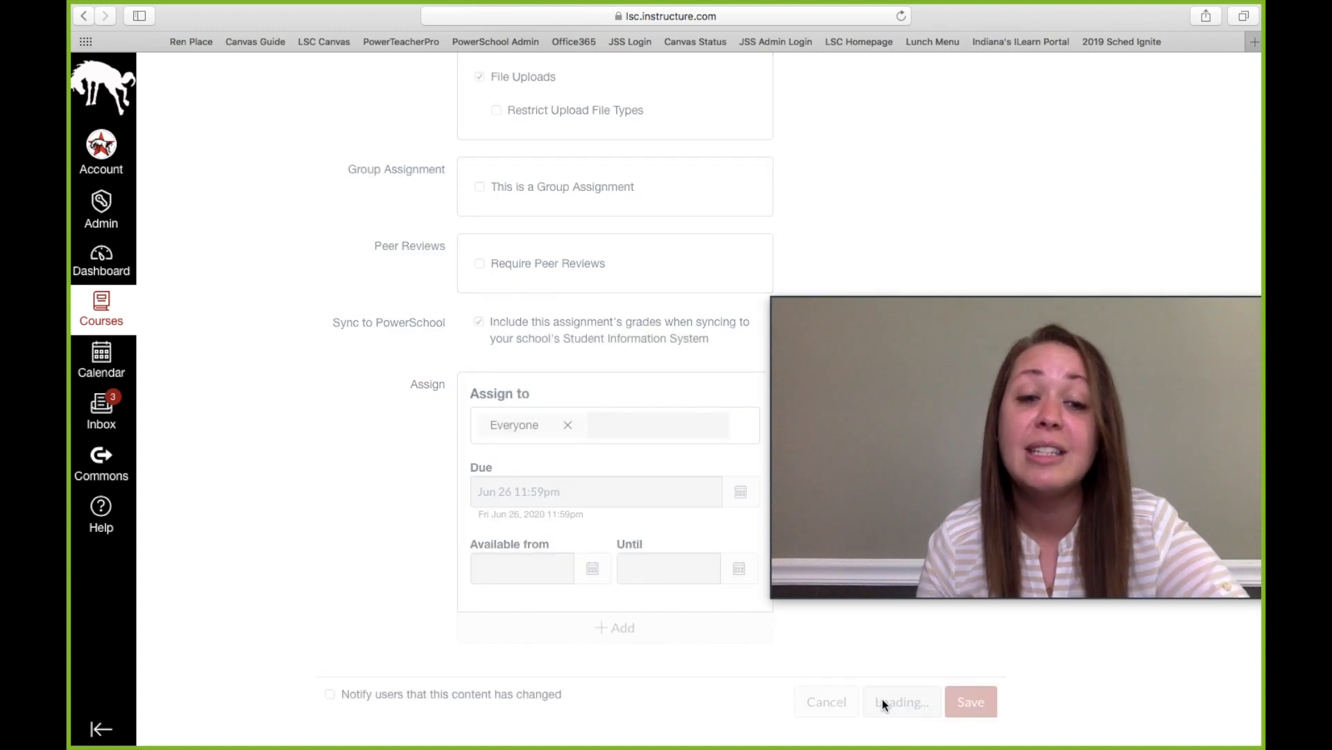
left_click_drag(944, 281, 889, 413)
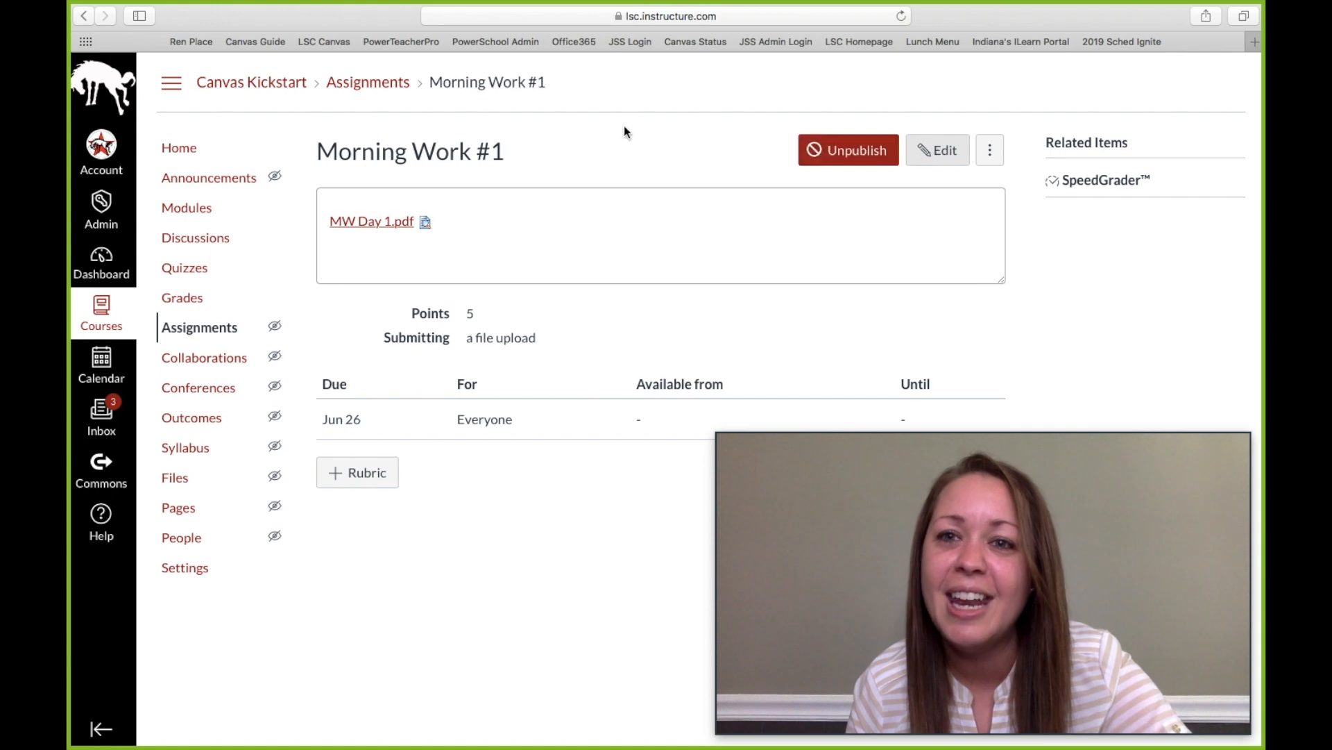
Step: Move Morning Work #1 to the top of the Assignments group in the course's assignment list
left_click(210, 329)
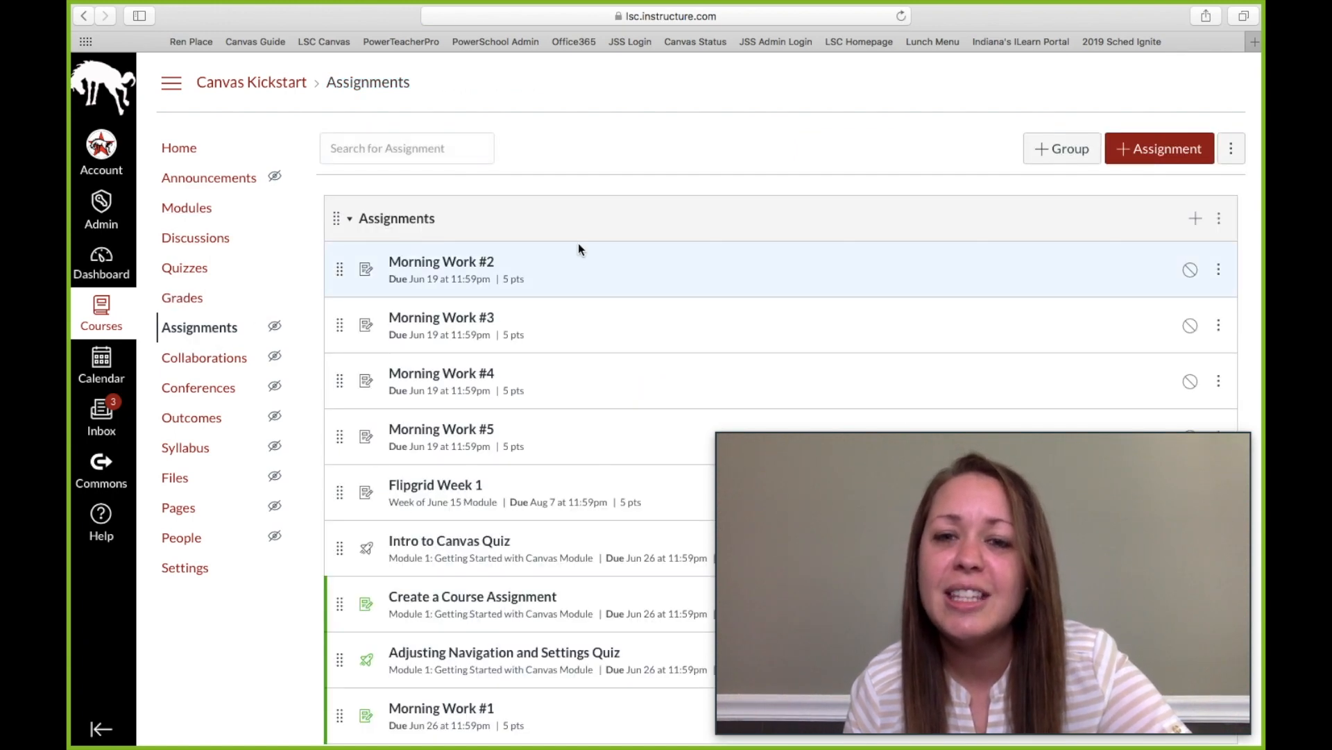
scroll(386, 503, "down", 3)
left_click_drag(339, 639, 343, 249)
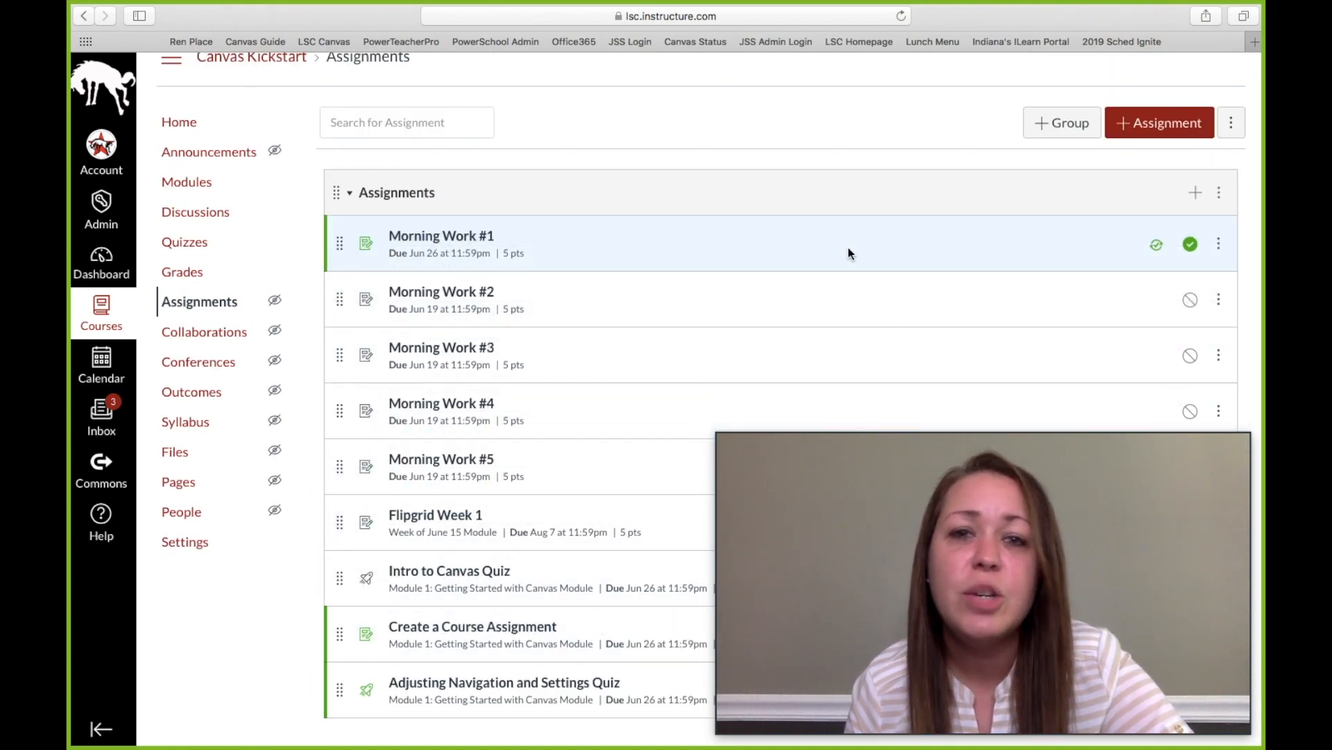
Step: Unpublish Morning Work #1 from the assignment list and publish it again
left_click(1188, 253)
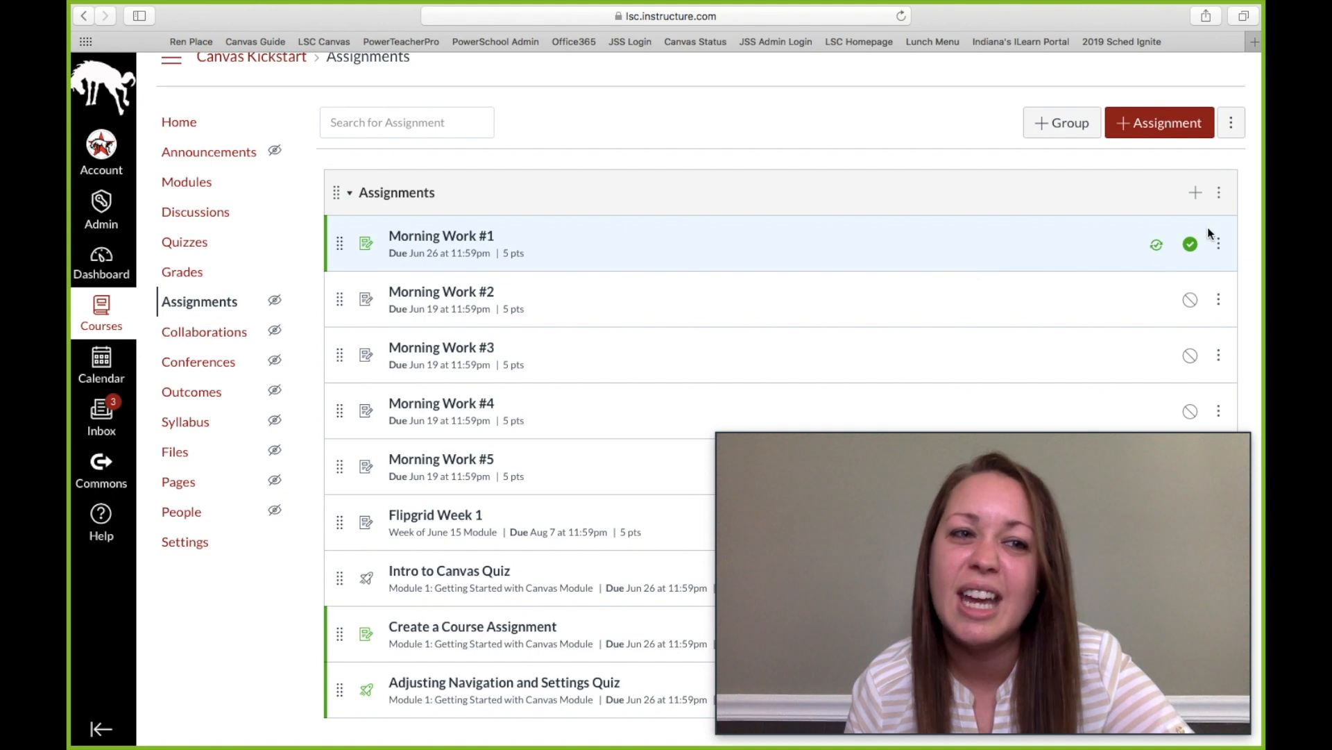
left_click(1191, 243)
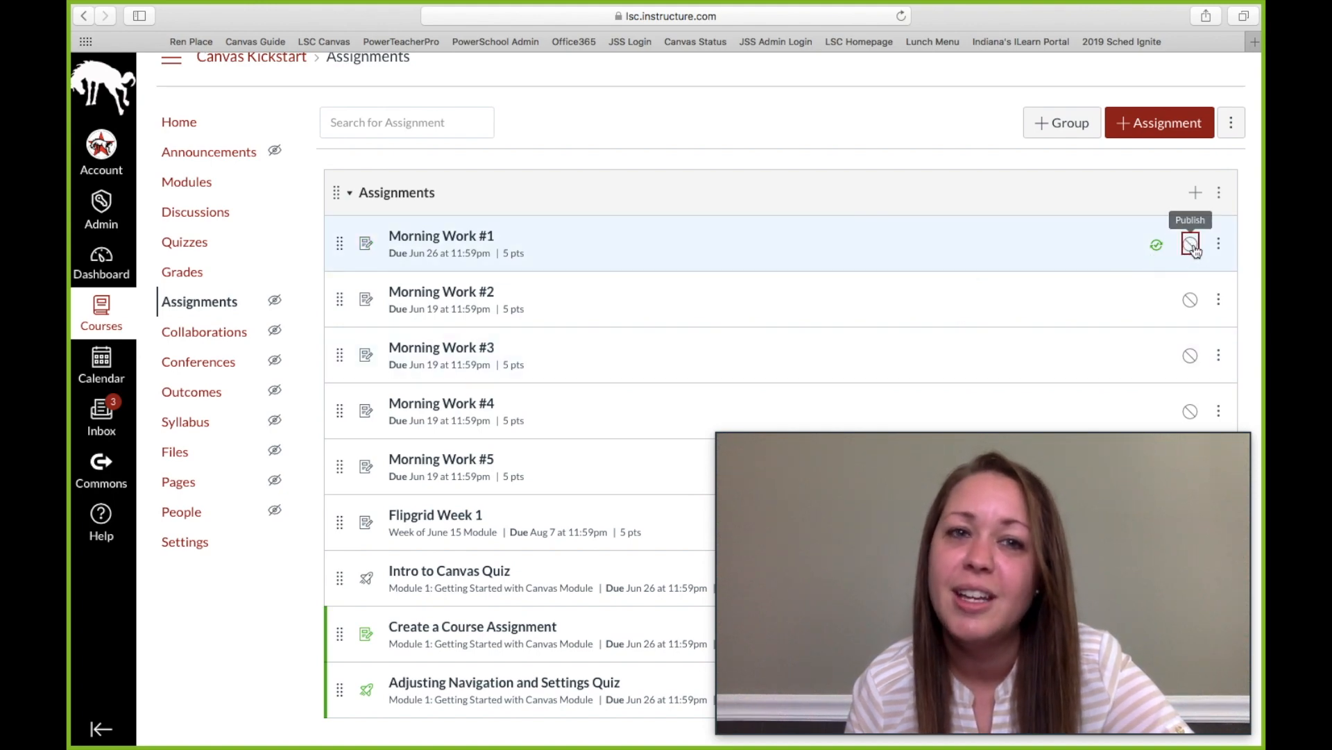
left_click(1191, 243)
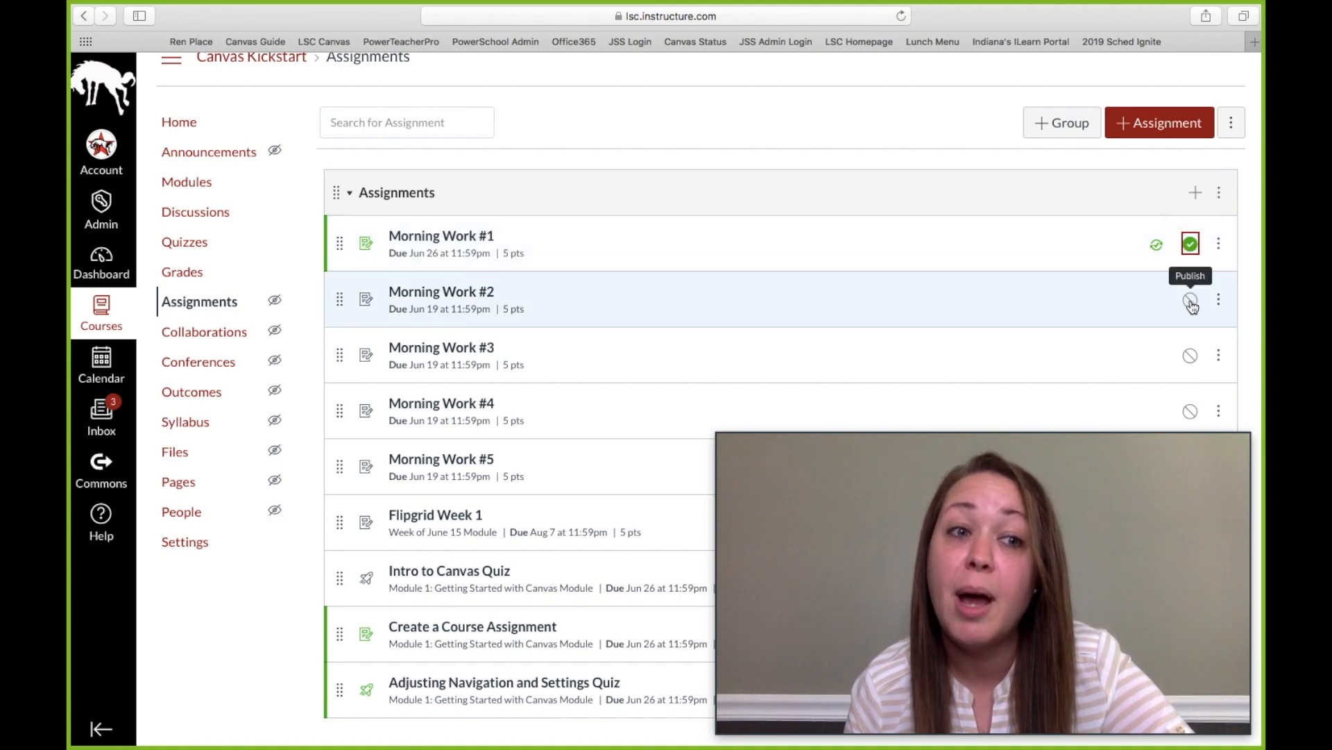
Step: Publish the Morning Work #2 and Morning Work #3 assignments from the assignment list
left_click(1192, 303)
left_click(1191, 357)
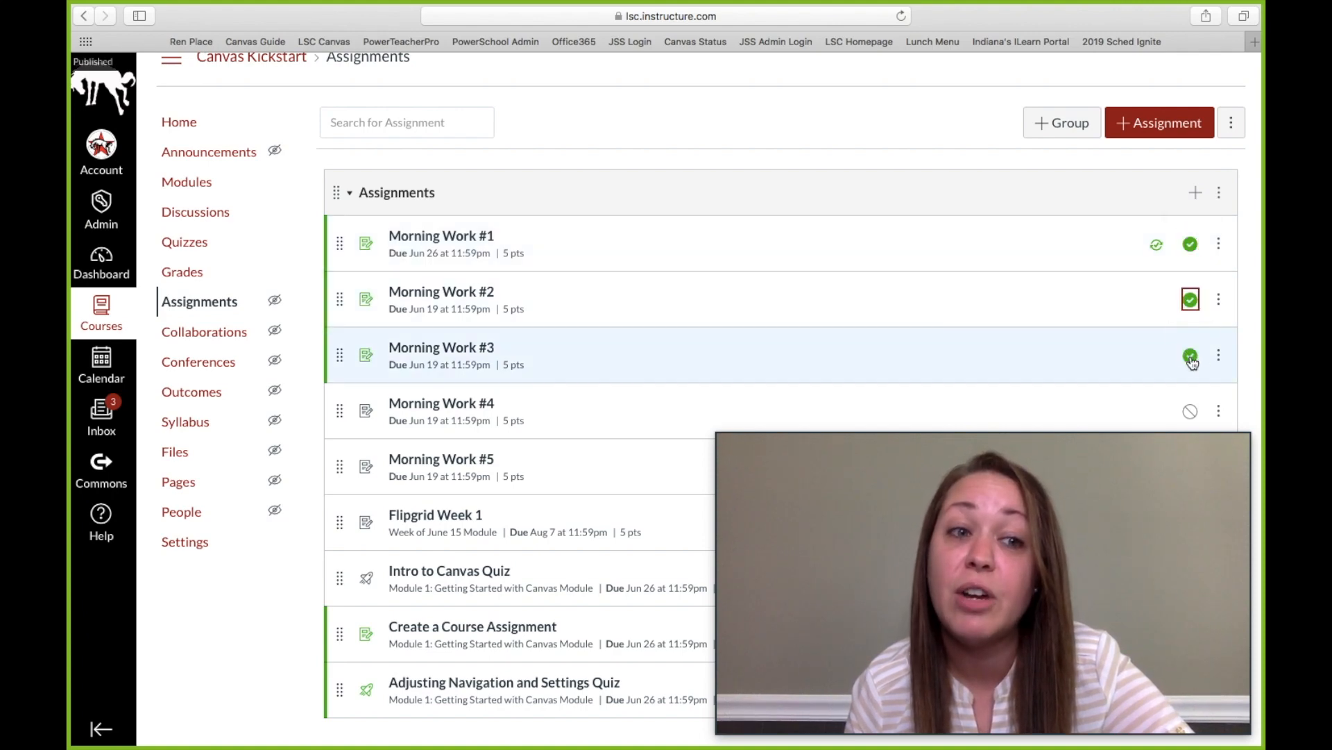